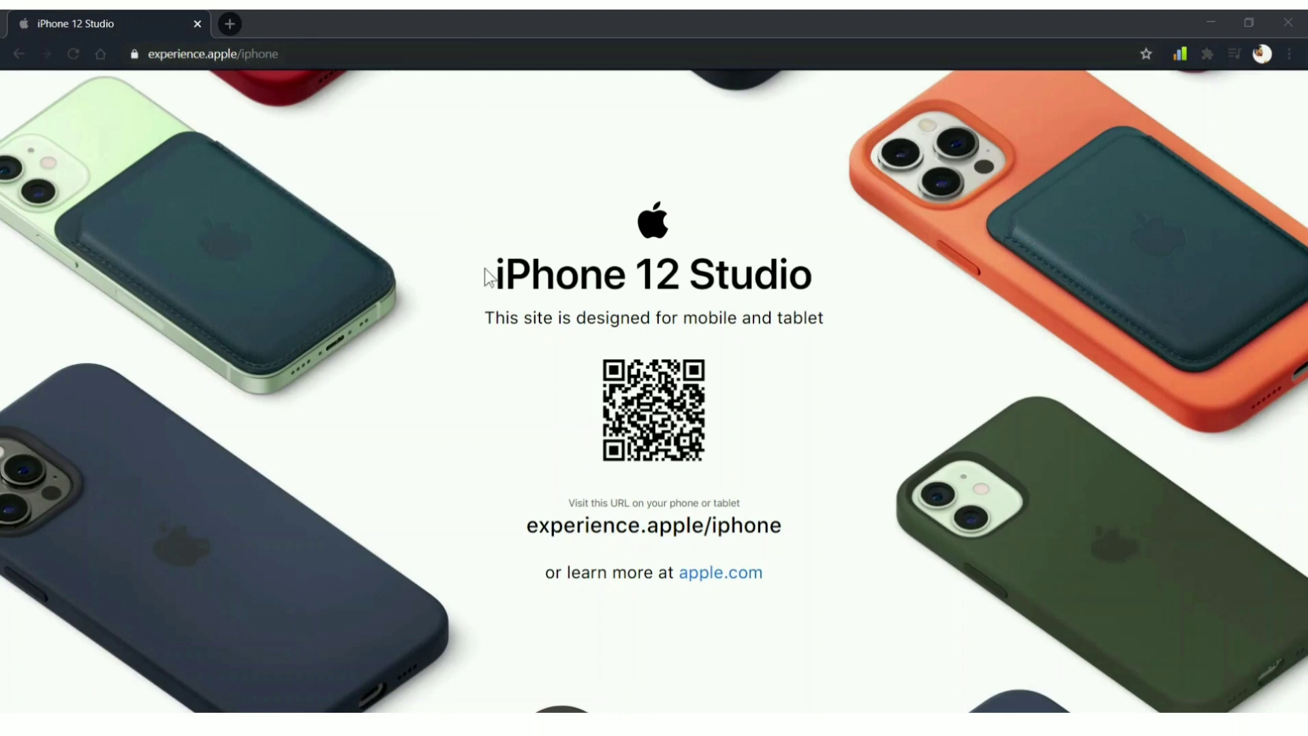
- Select the iPhone 12 Studio heading and then the line about mobile and tablet
drag(494, 276, 845, 286)
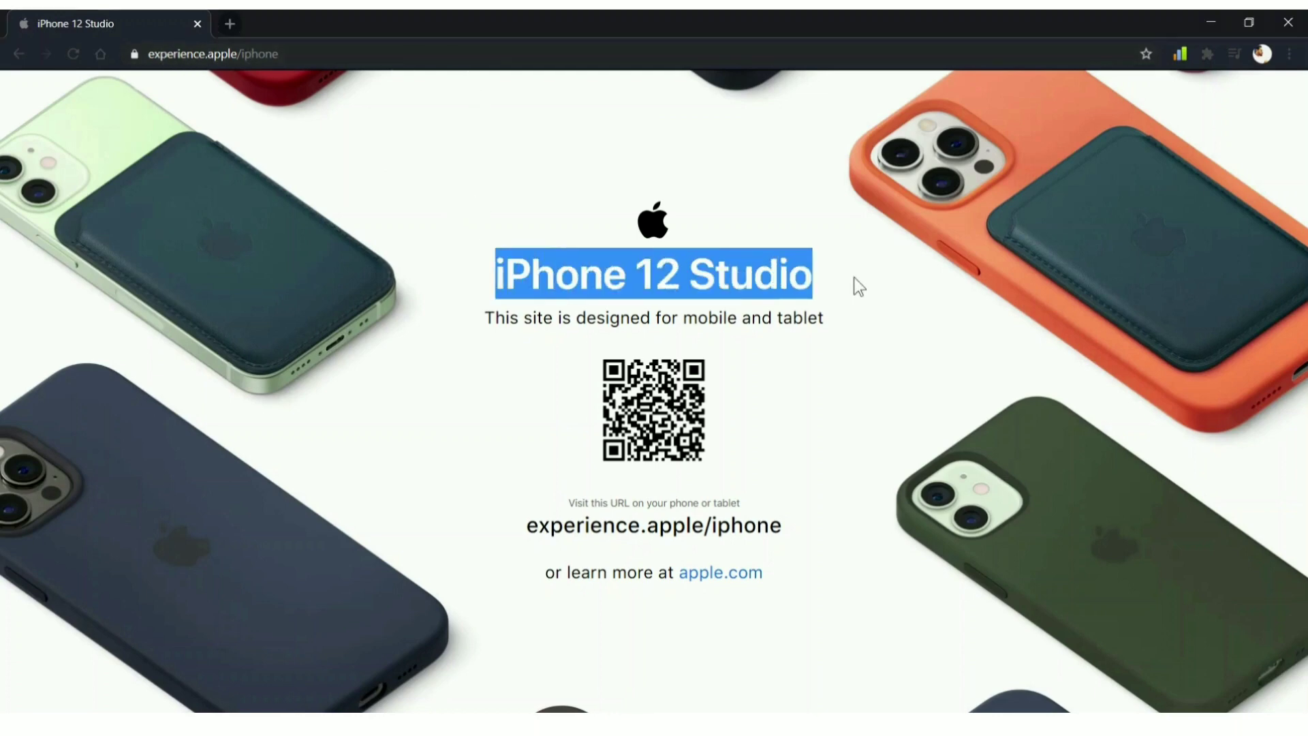
click(850, 343)
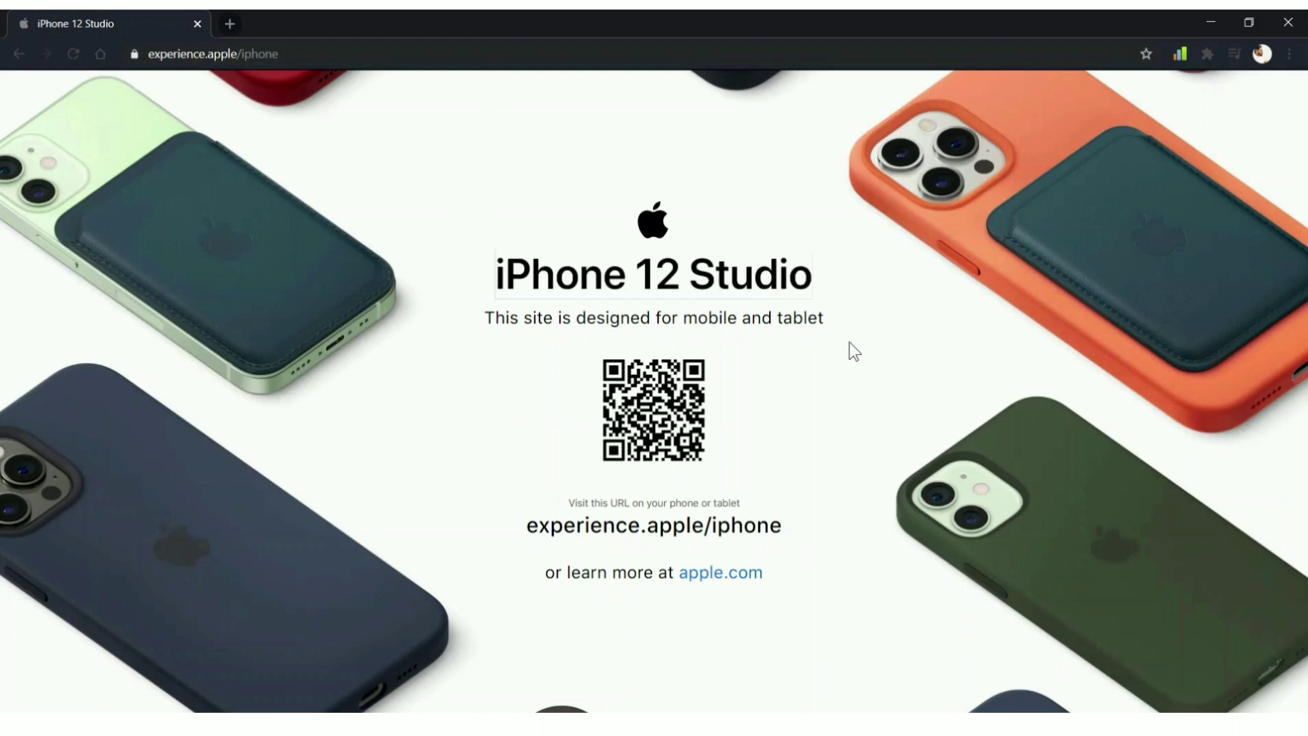
drag(826, 318, 461, 330)
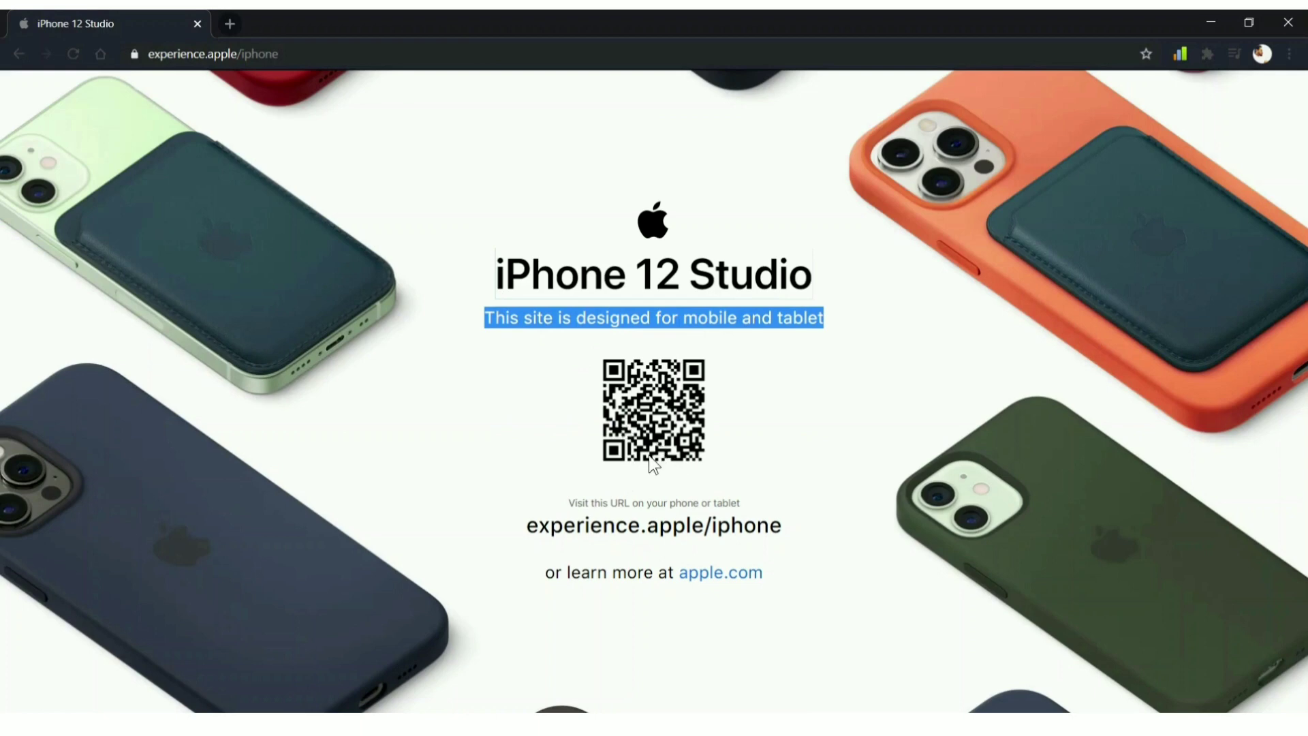
click(824, 444)
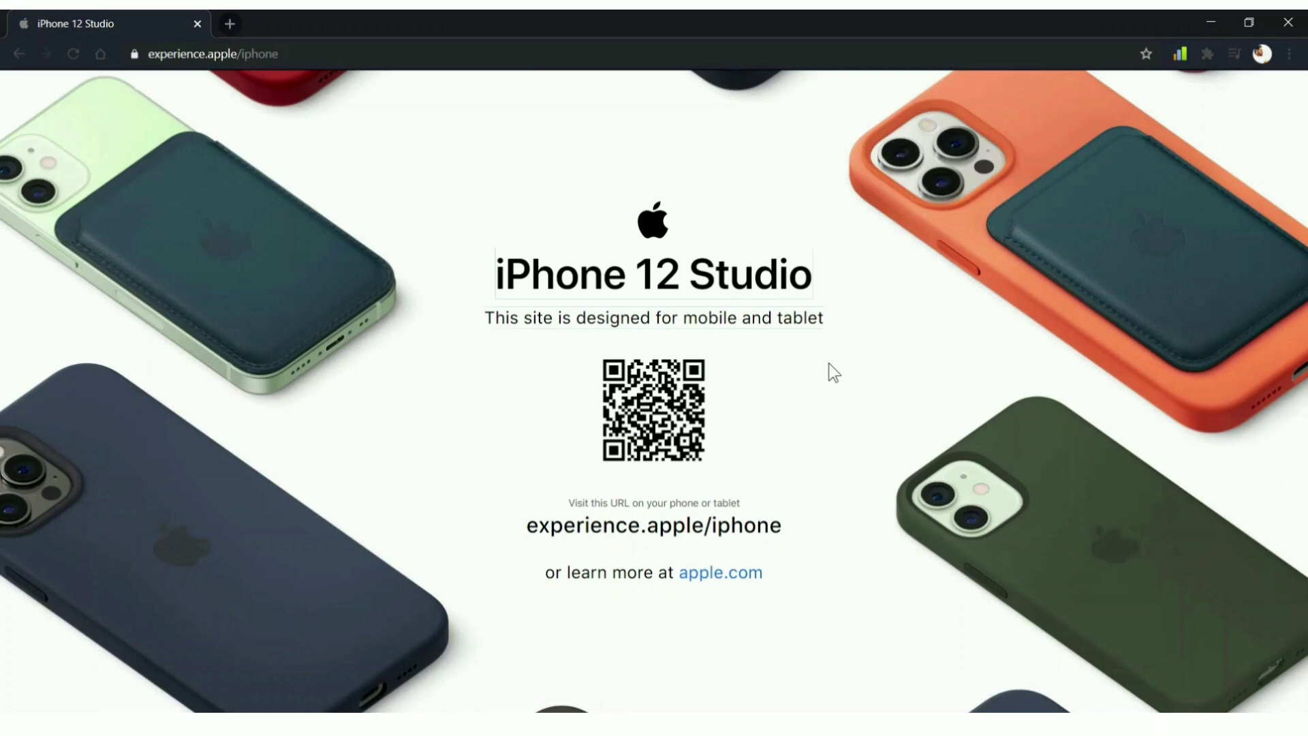
- Open a widened DevTools Network panel and emulate an iPhone 6/7/8 at 75% zoom
key(F12)
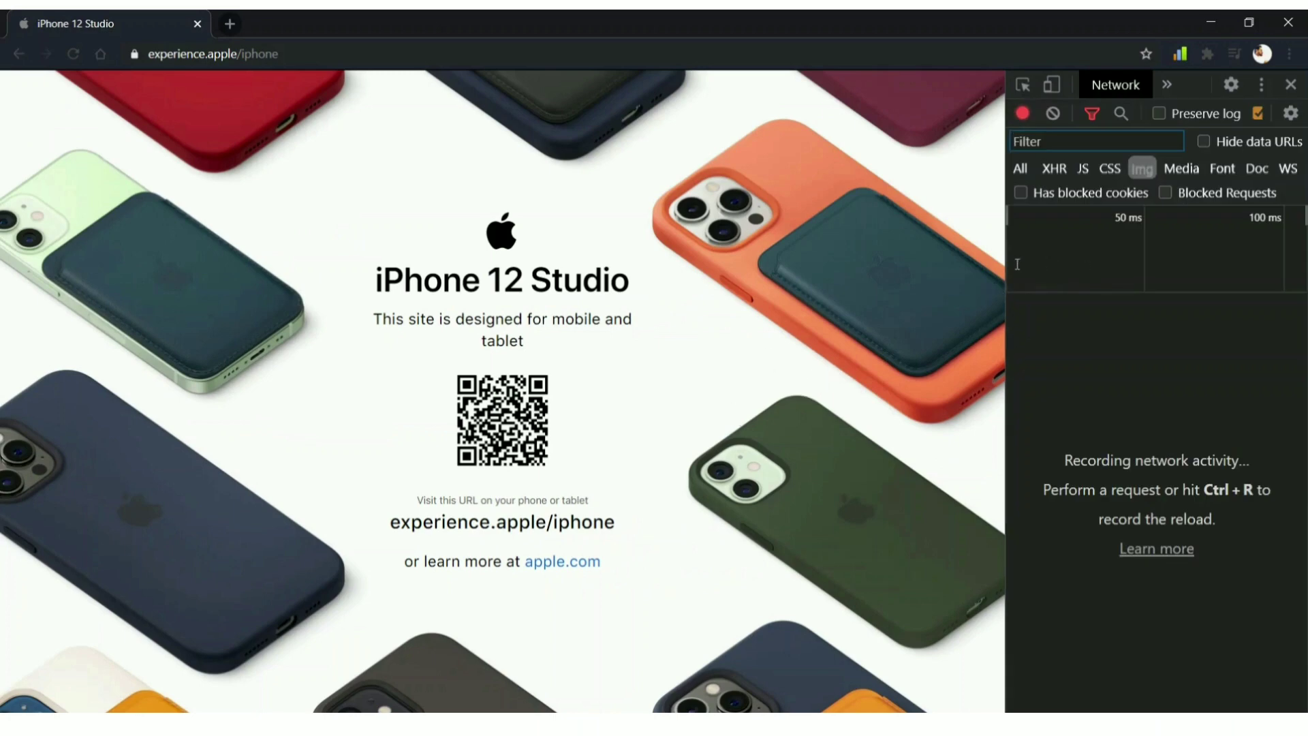
drag(1006, 264, 889, 263)
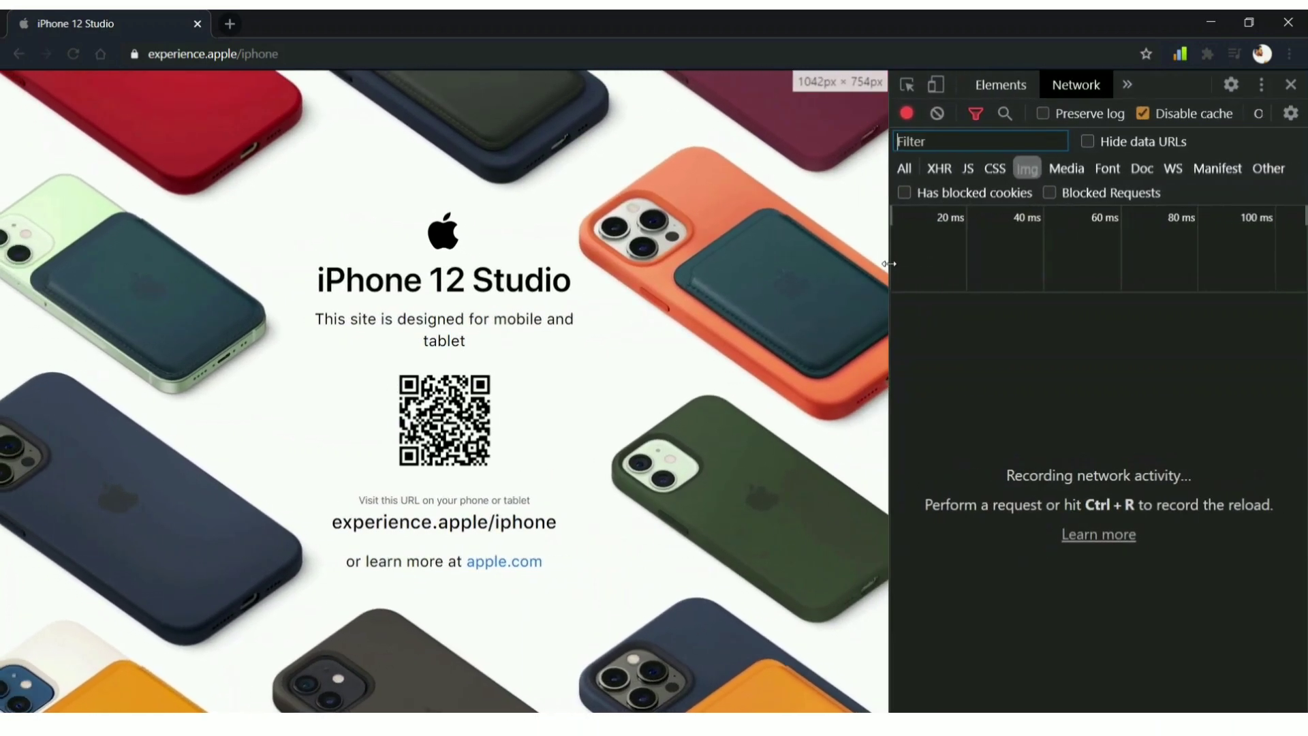
click(936, 93)
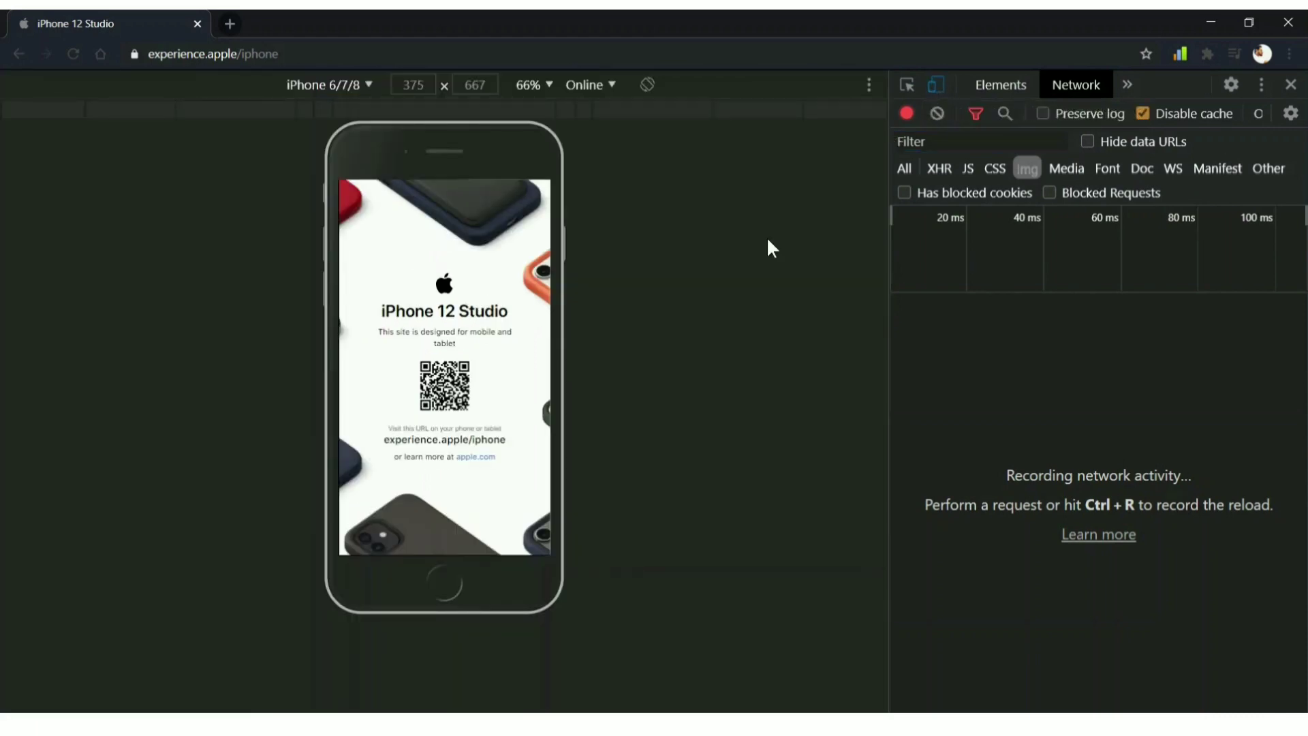
click(336, 89)
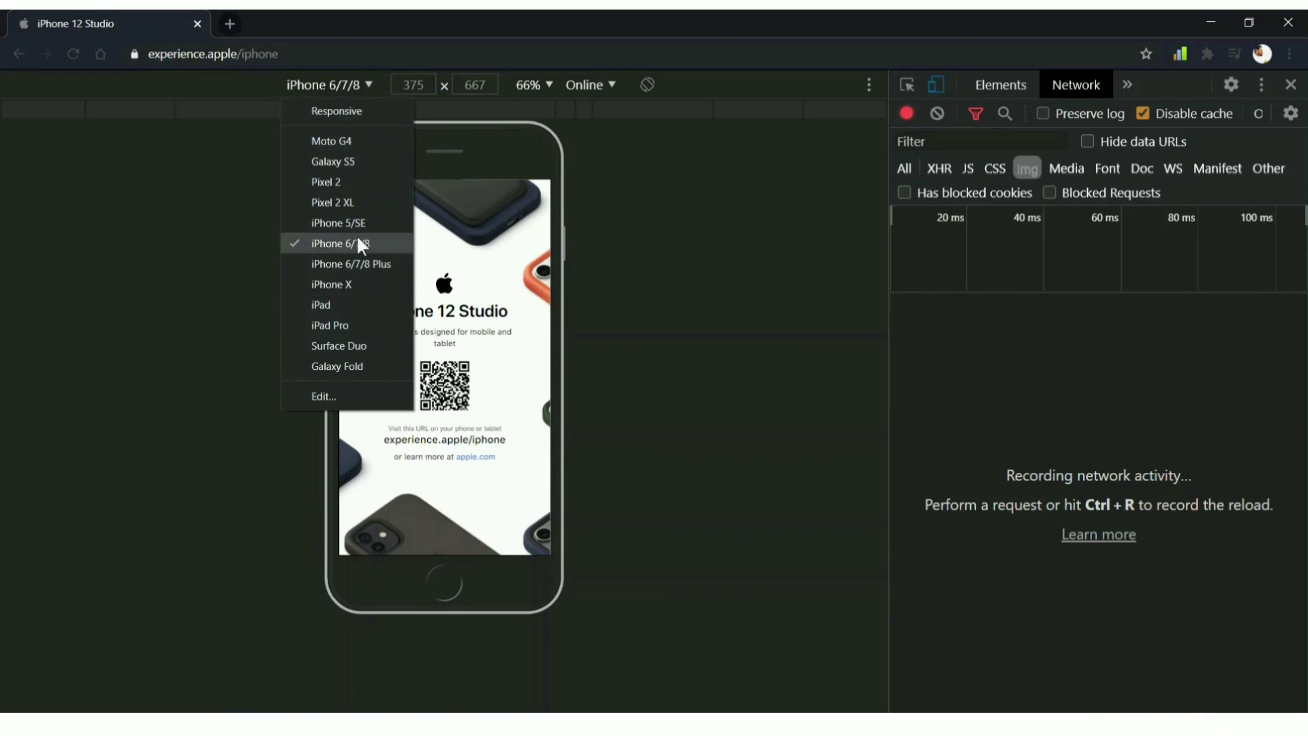
click(733, 193)
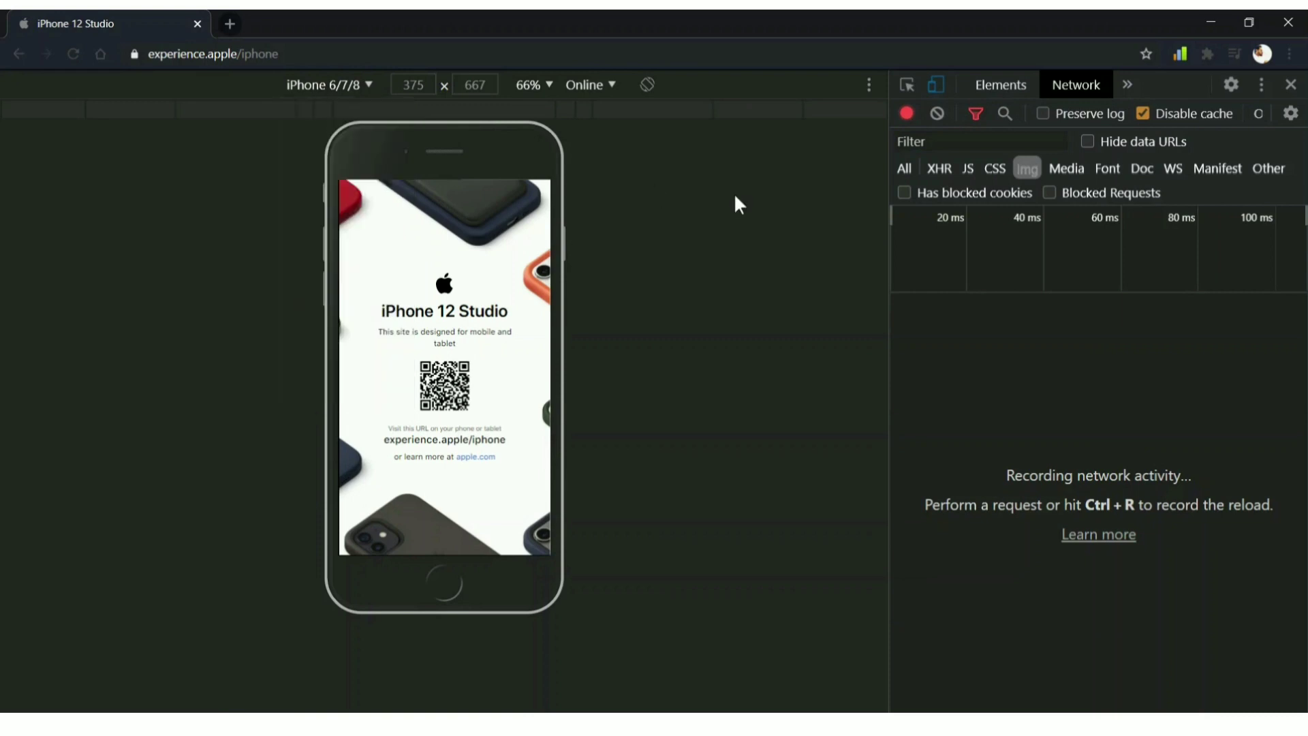
click(531, 87)
click(545, 130)
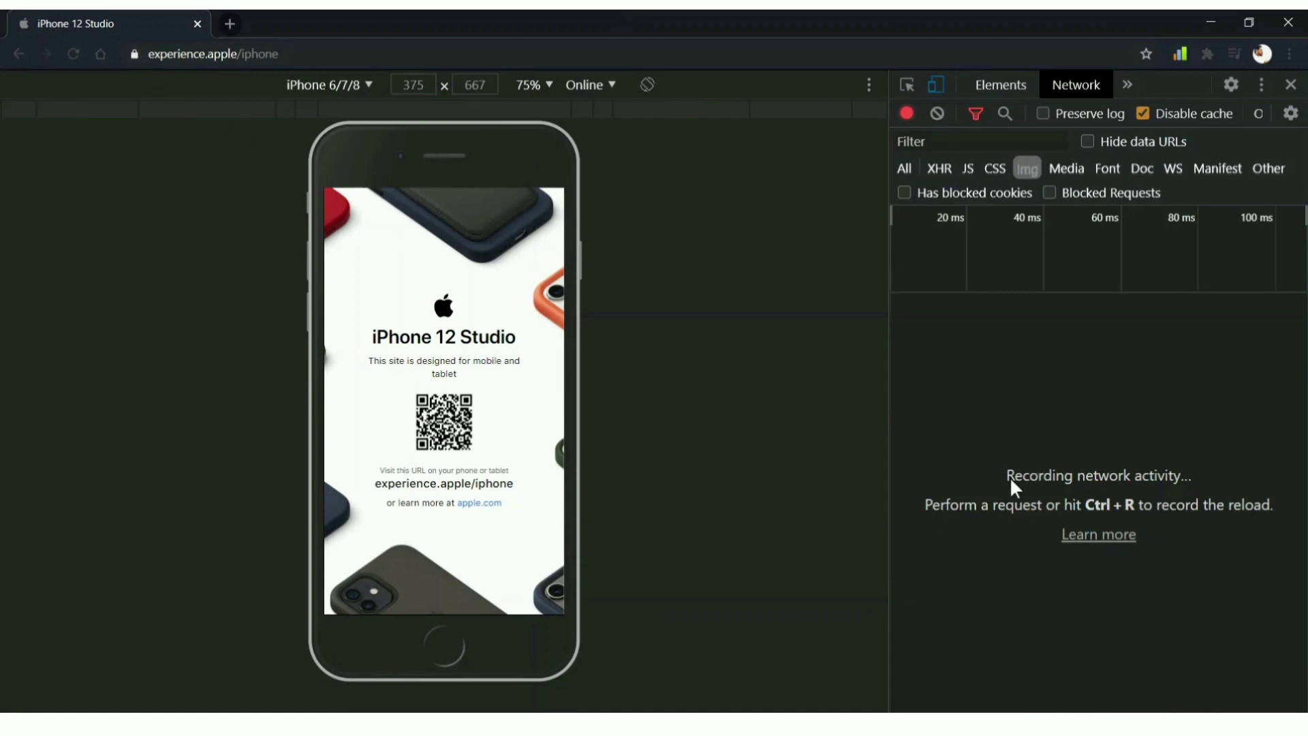
- Reload the page, start the studio, swipe to the Pro models and back to iPhone 12, then close DevTools
click(77, 54)
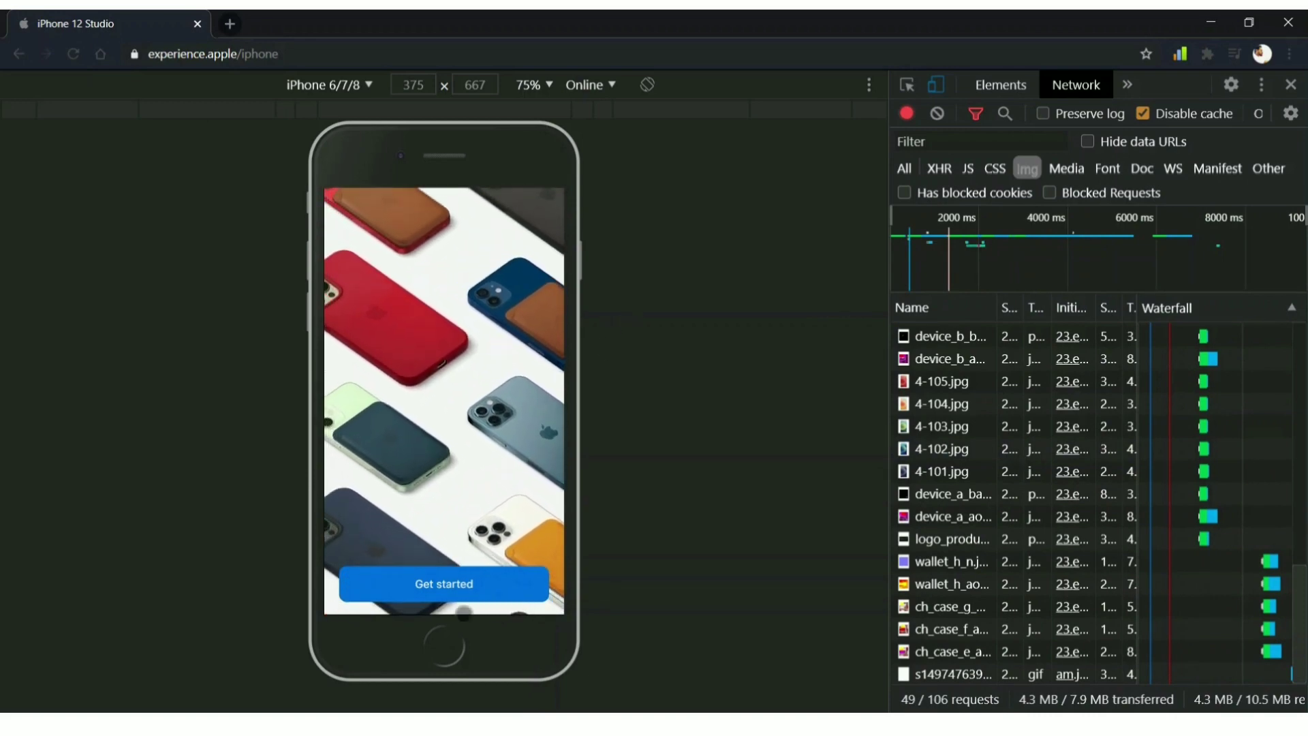
click(454, 584)
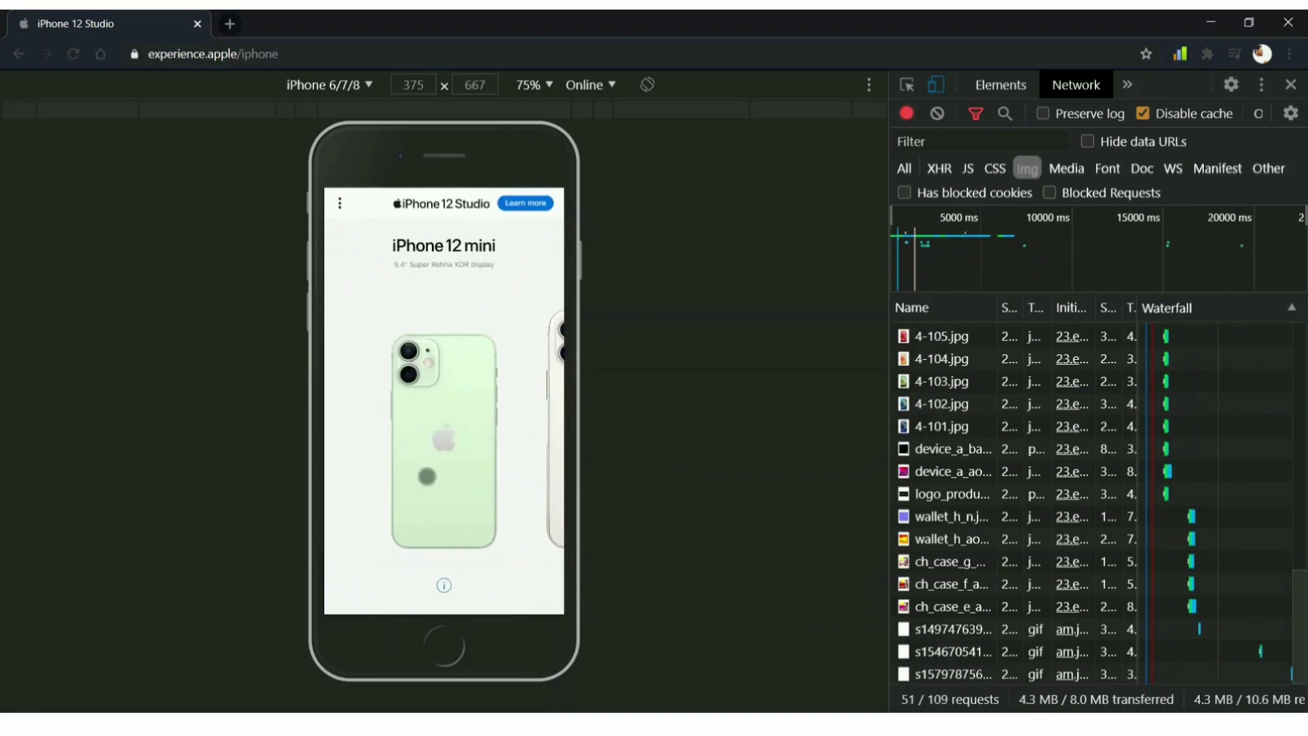
drag(427, 476, 268, 473)
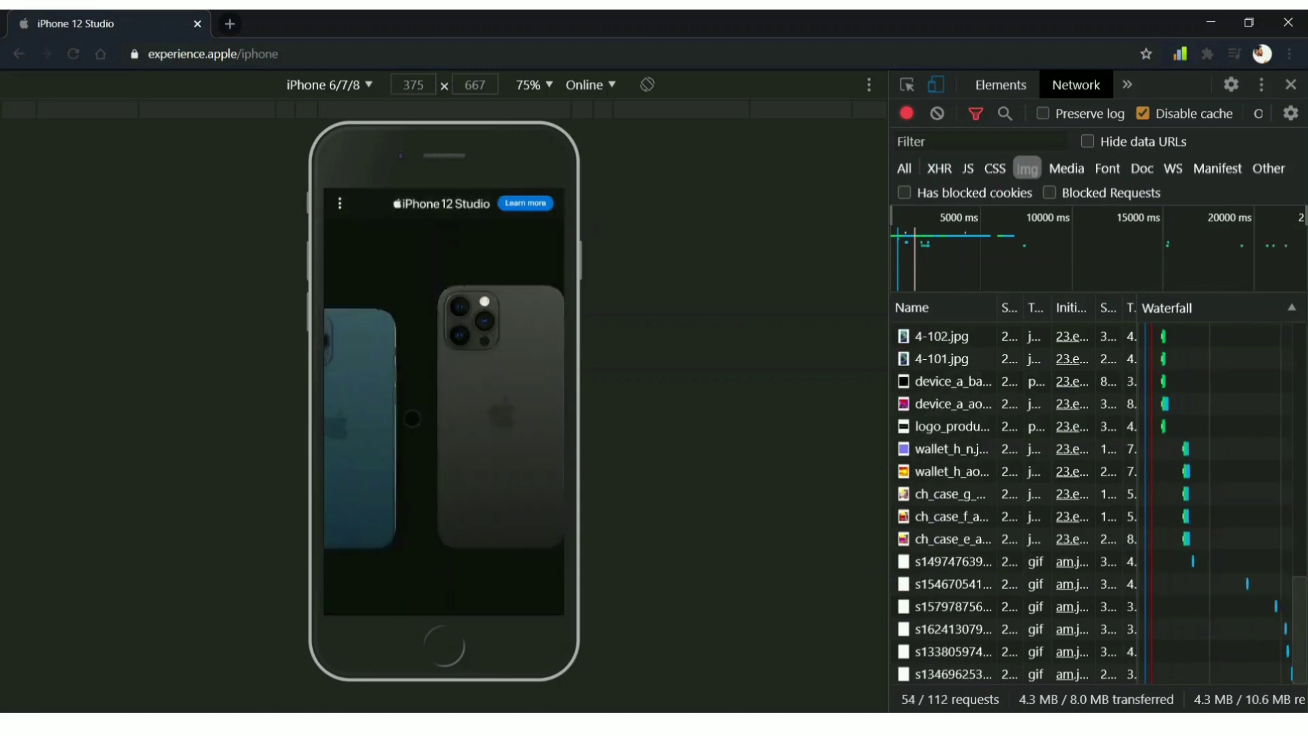
drag(381, 422, 852, 447)
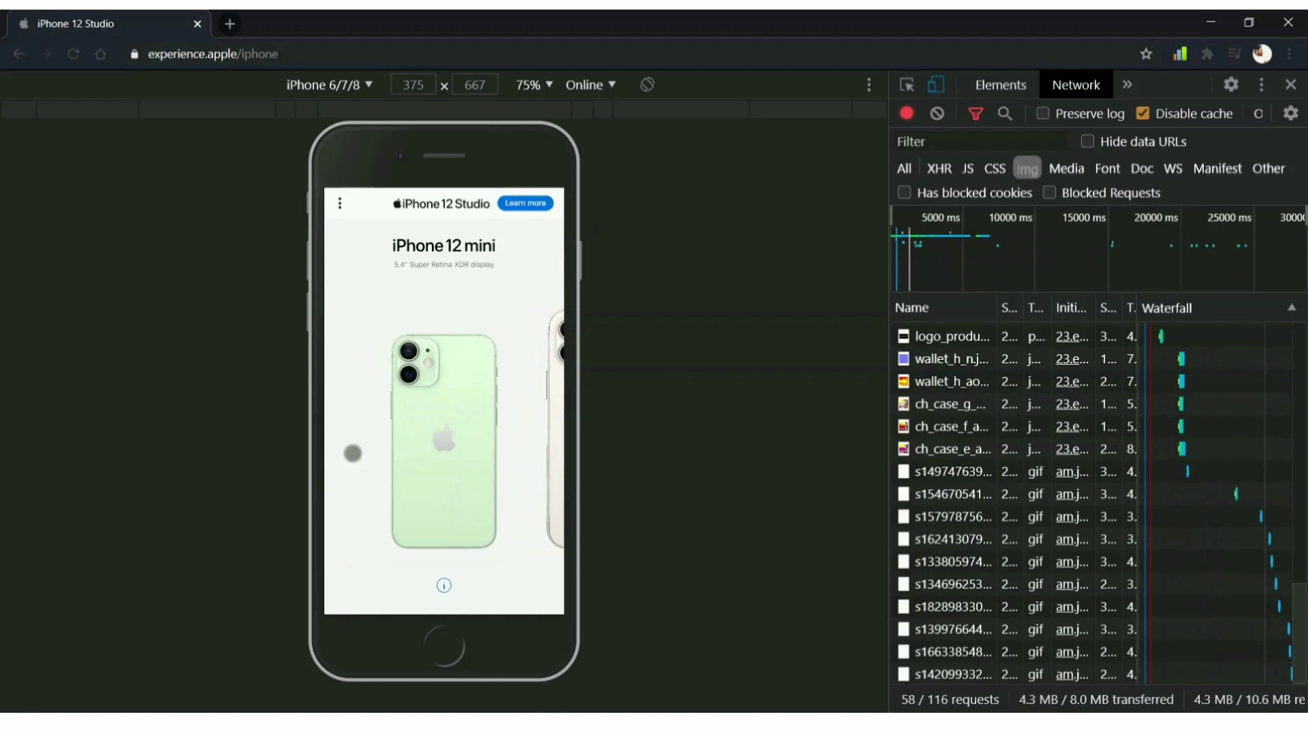
click(1290, 83)
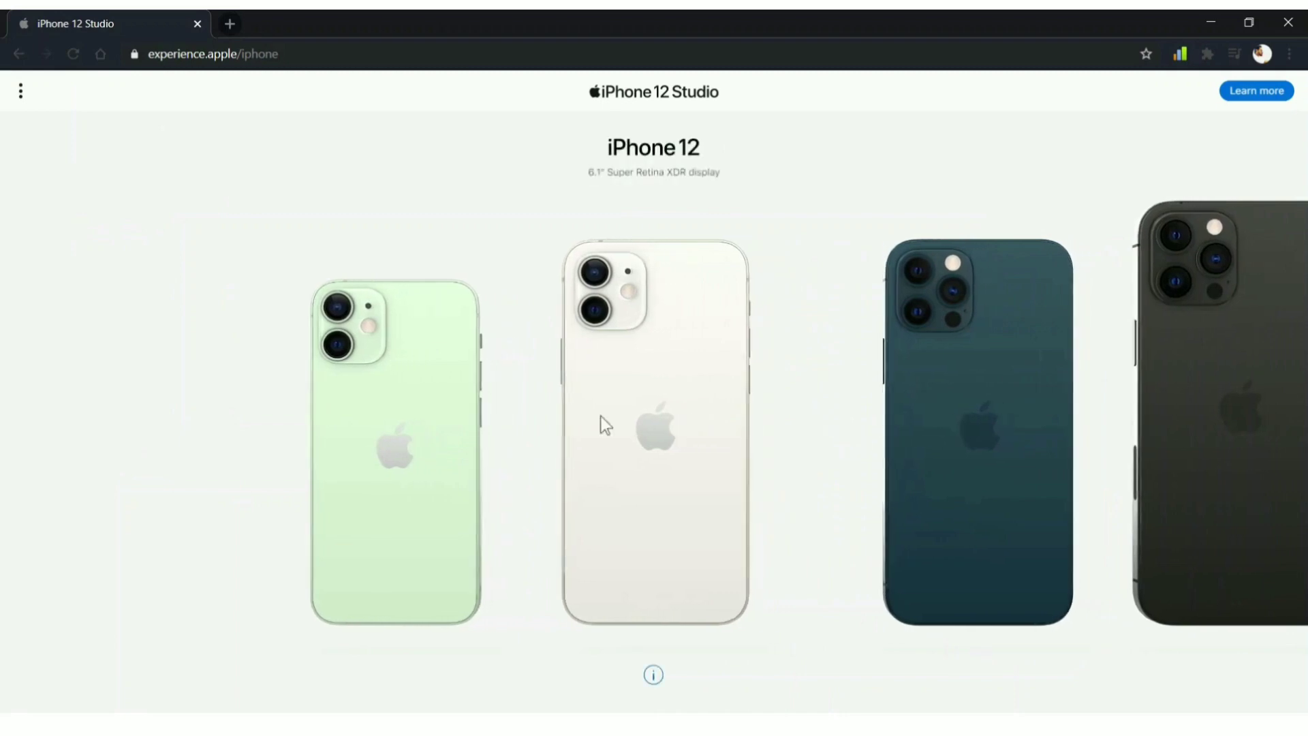
- Advance the carousel to iPhone 12 Pro Max, open its details and start personalizing
click(590, 452)
click(777, 464)
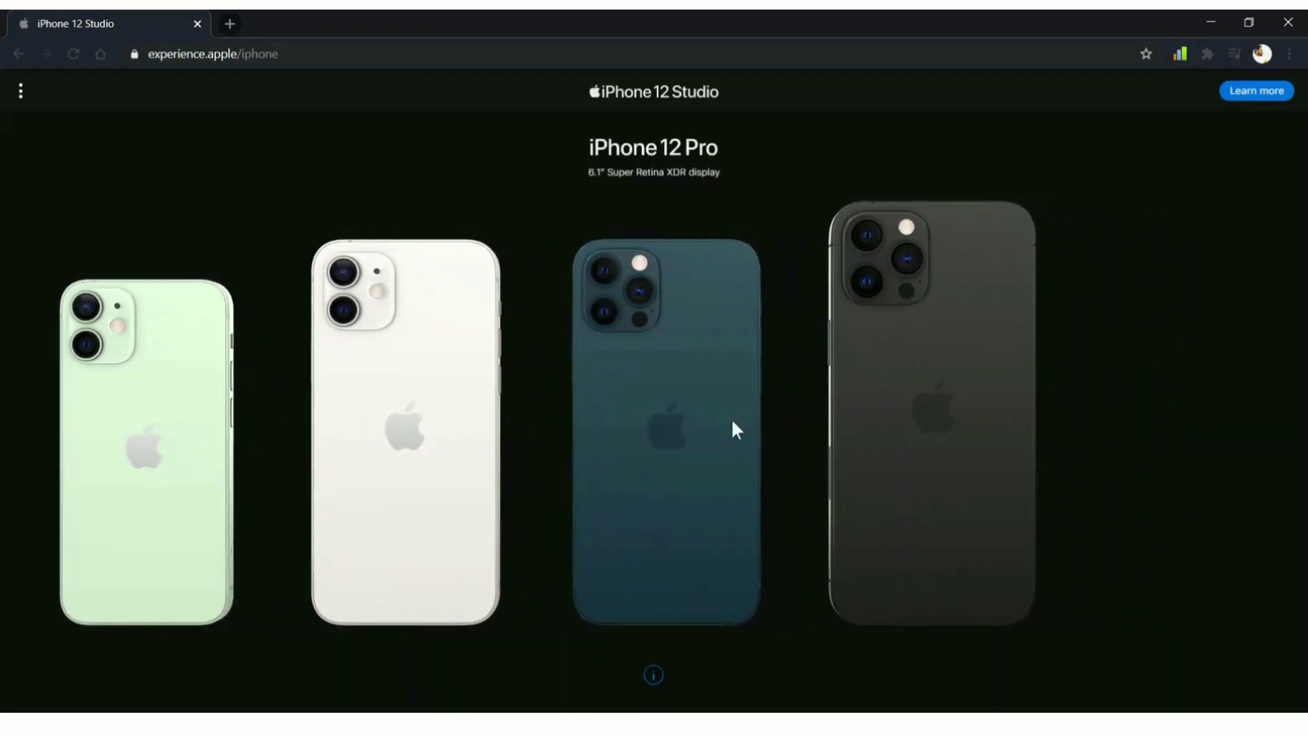
scroll(570, 423, down, 3)
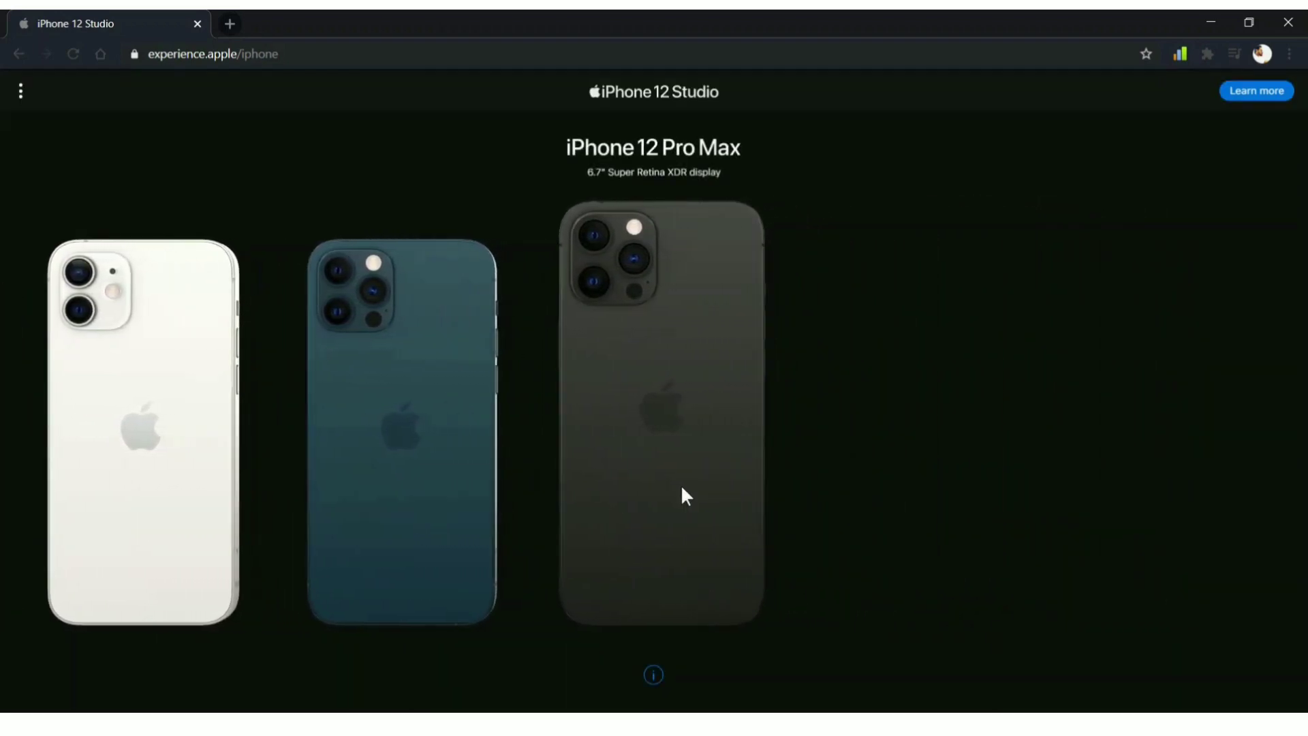
click(663, 414)
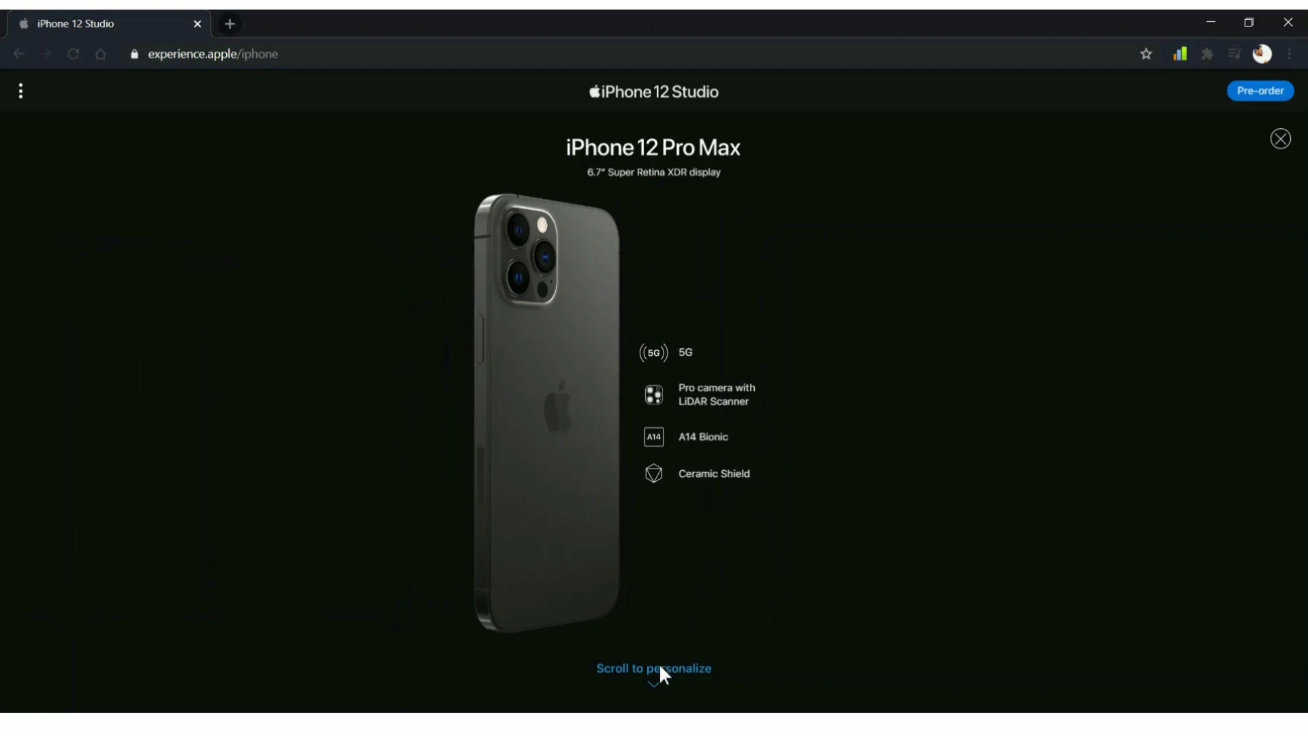
click(642, 316)
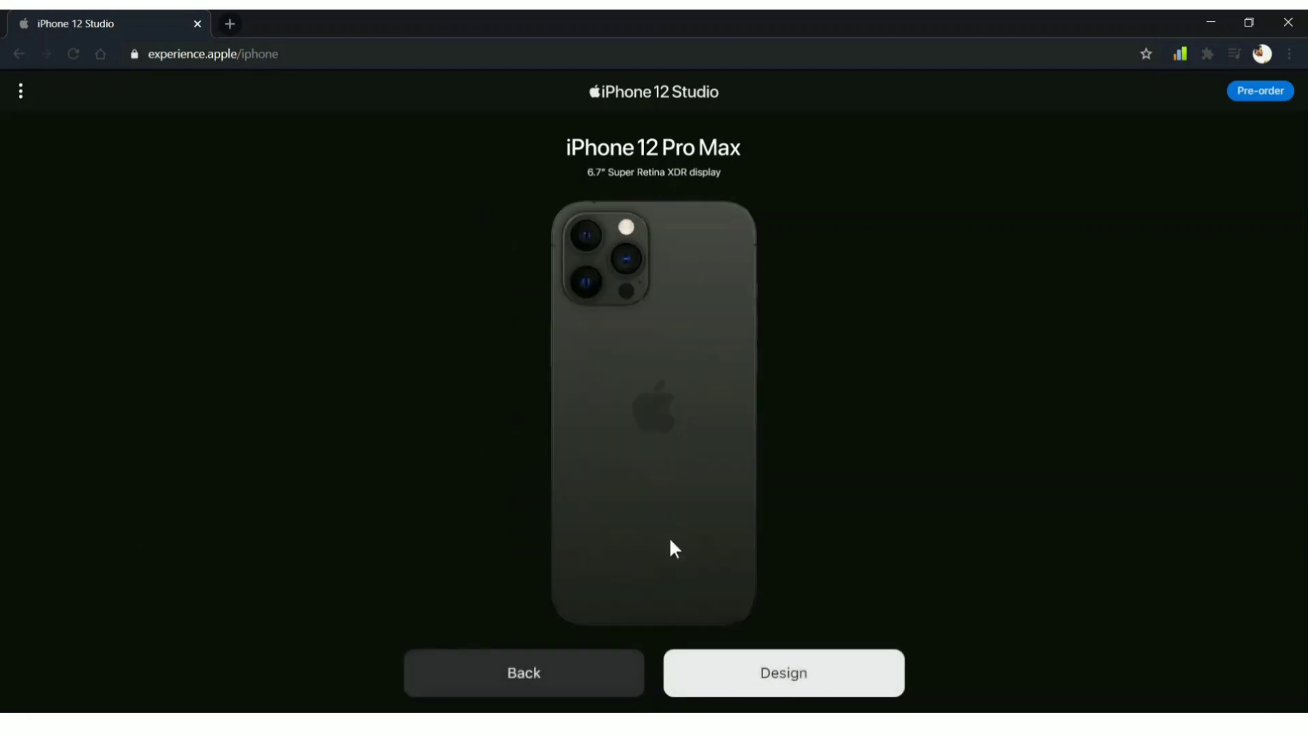
- Design the Pro Max in Silver with a Pink Citrus case and California Poppy wallet, then continue
click(760, 674)
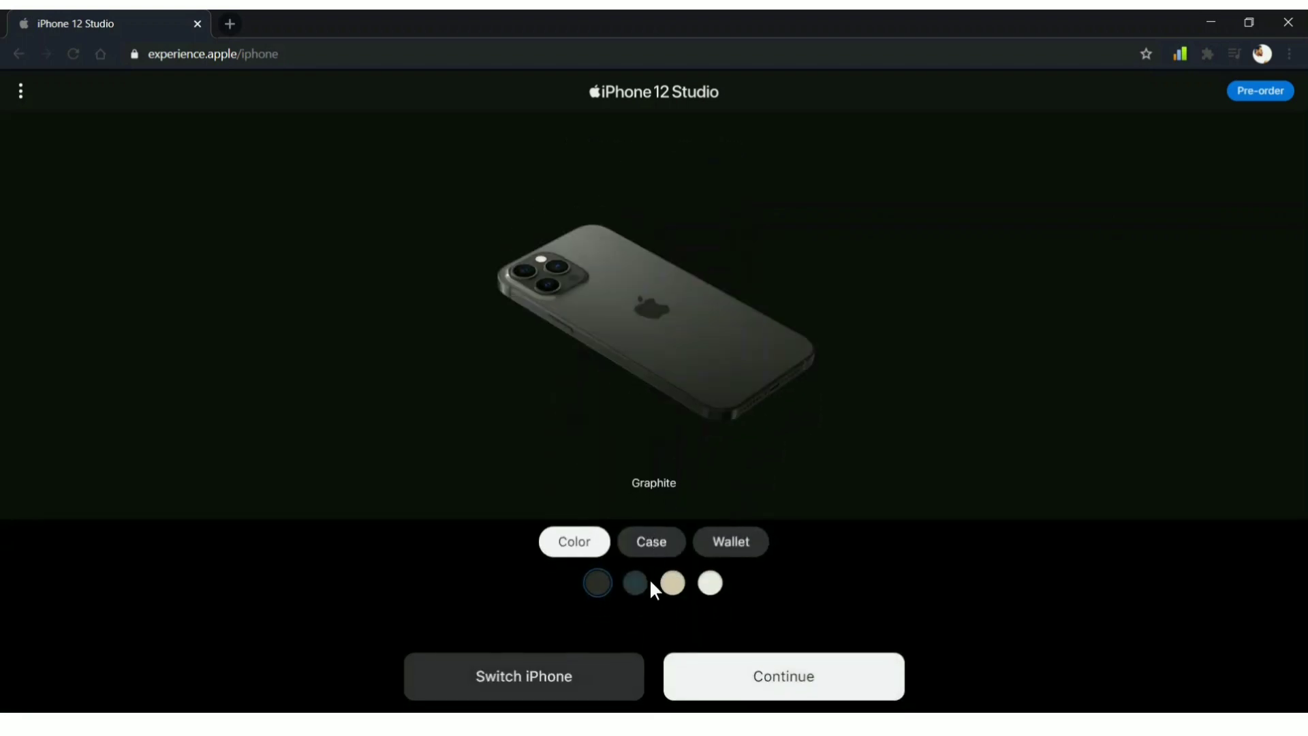
click(704, 589)
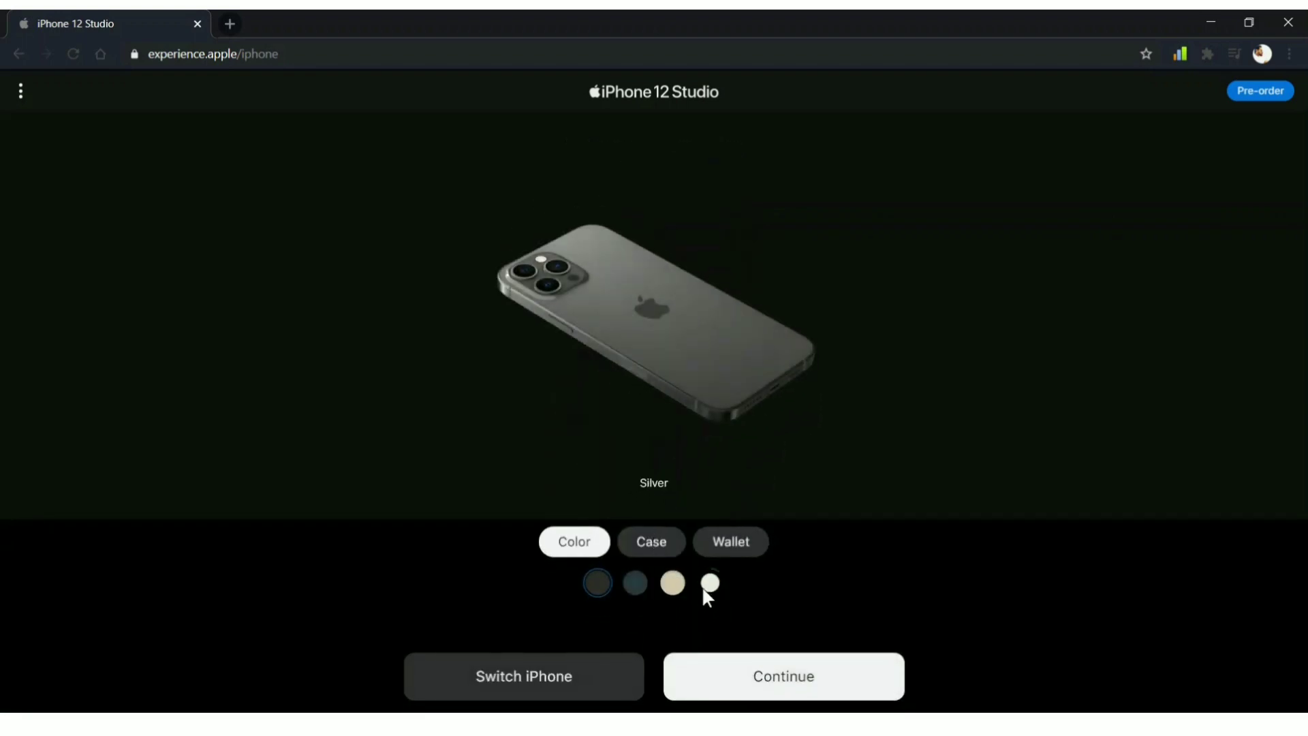
click(652, 545)
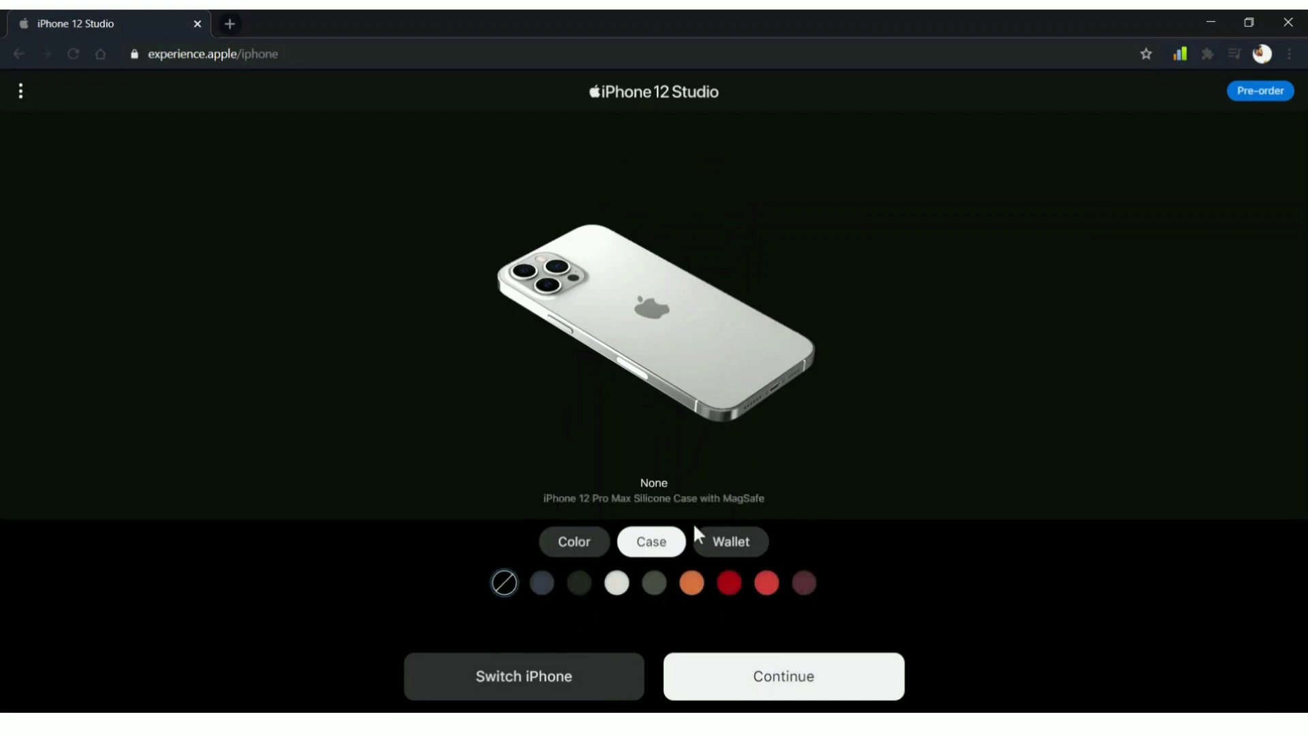
click(769, 584)
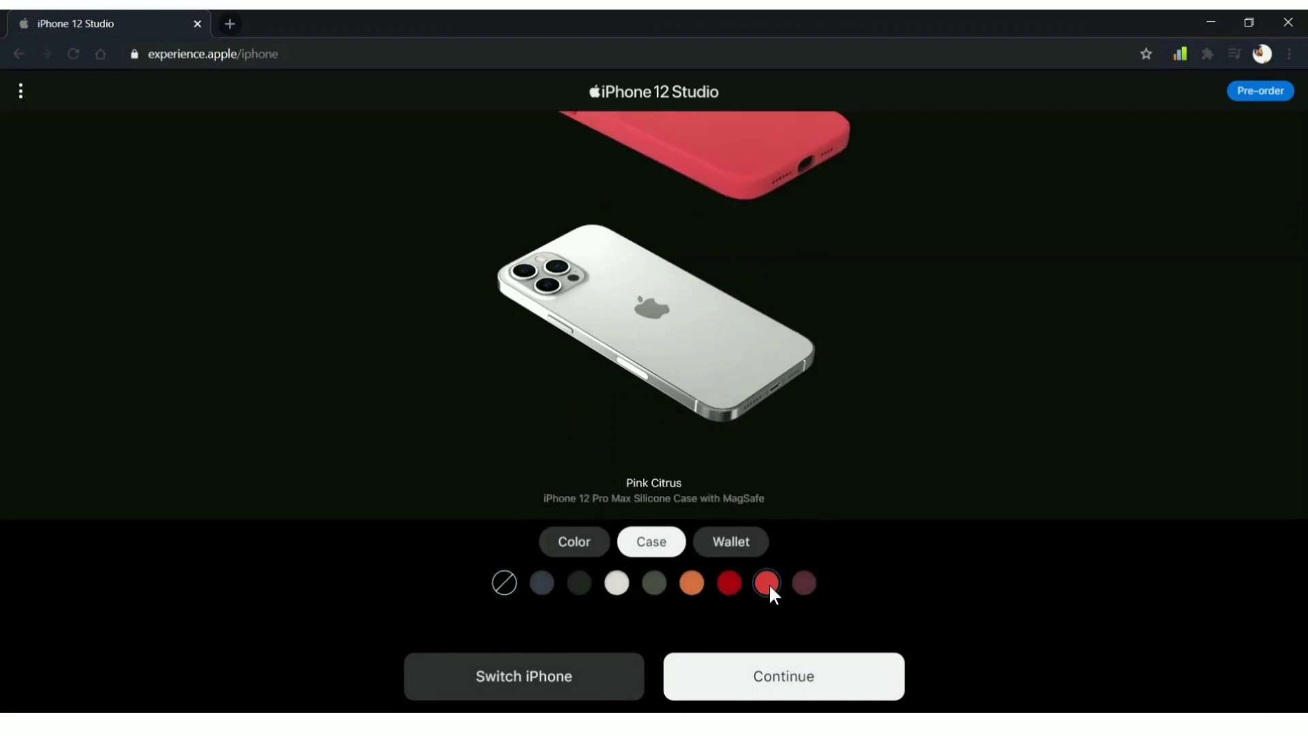
click(739, 543)
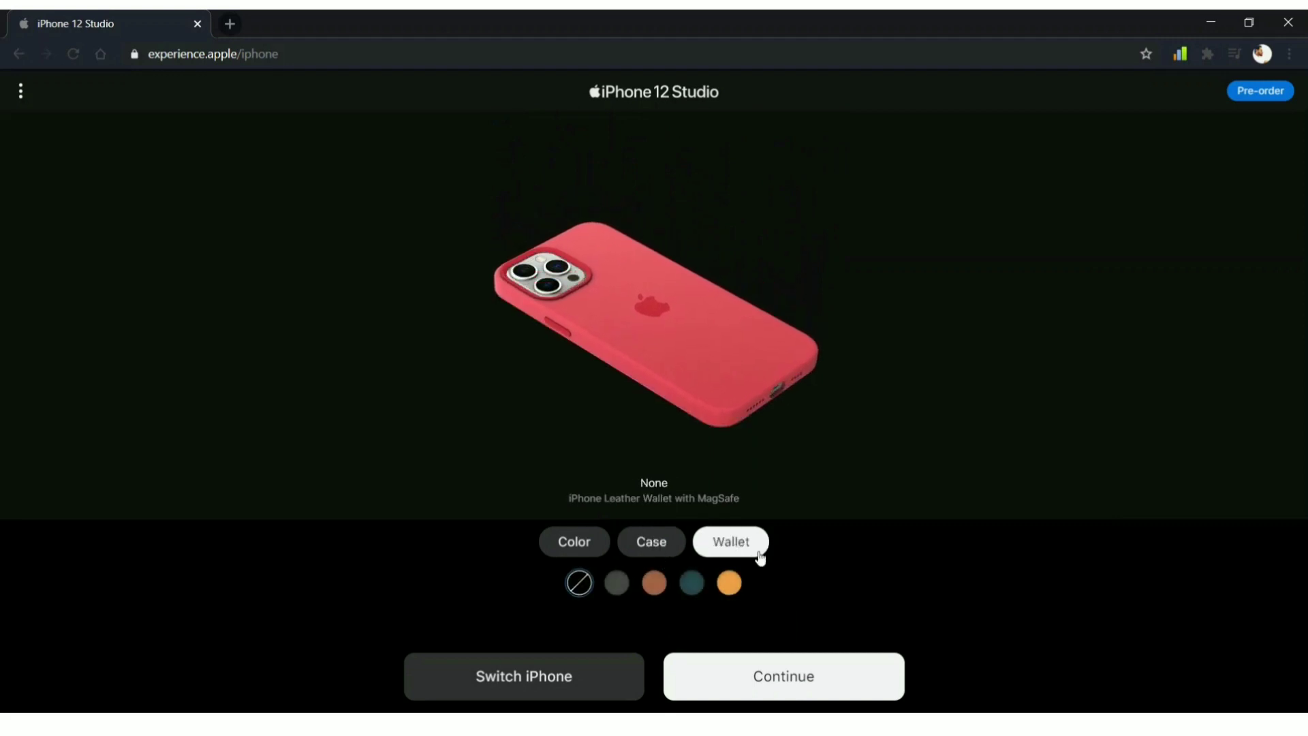
click(731, 583)
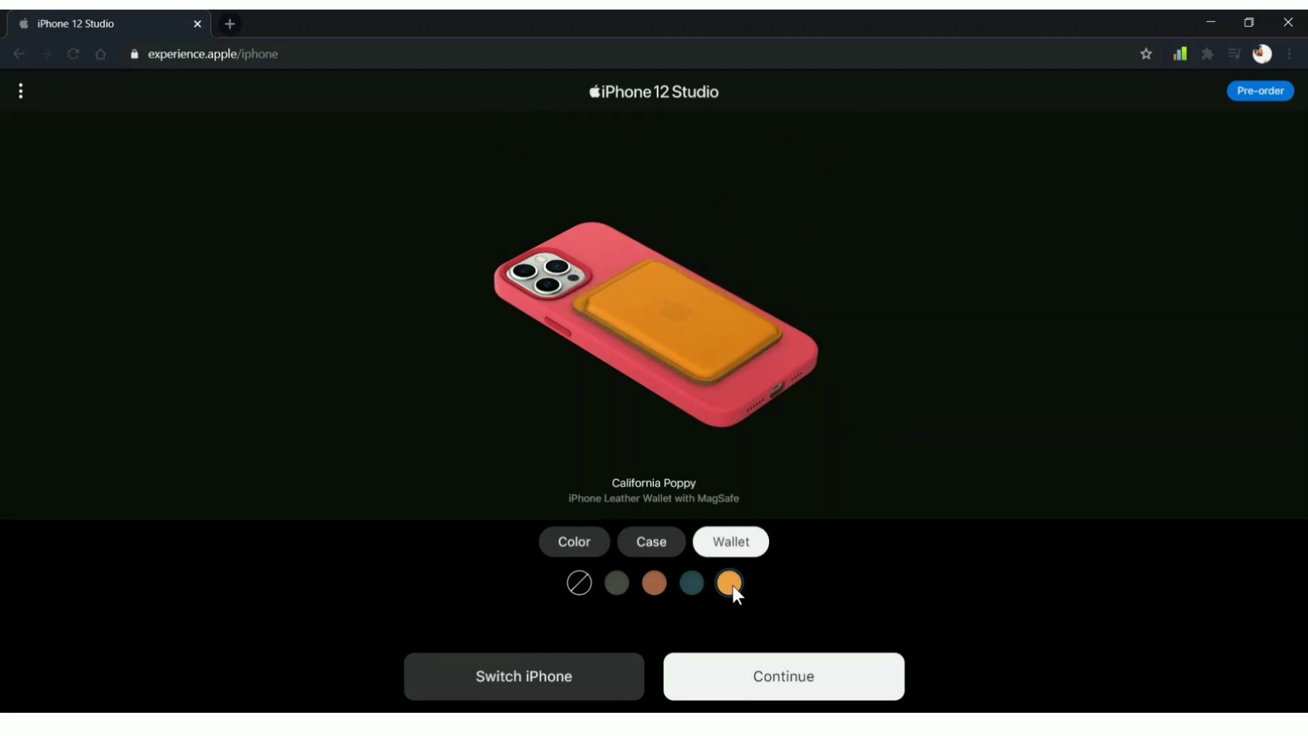
click(749, 671)
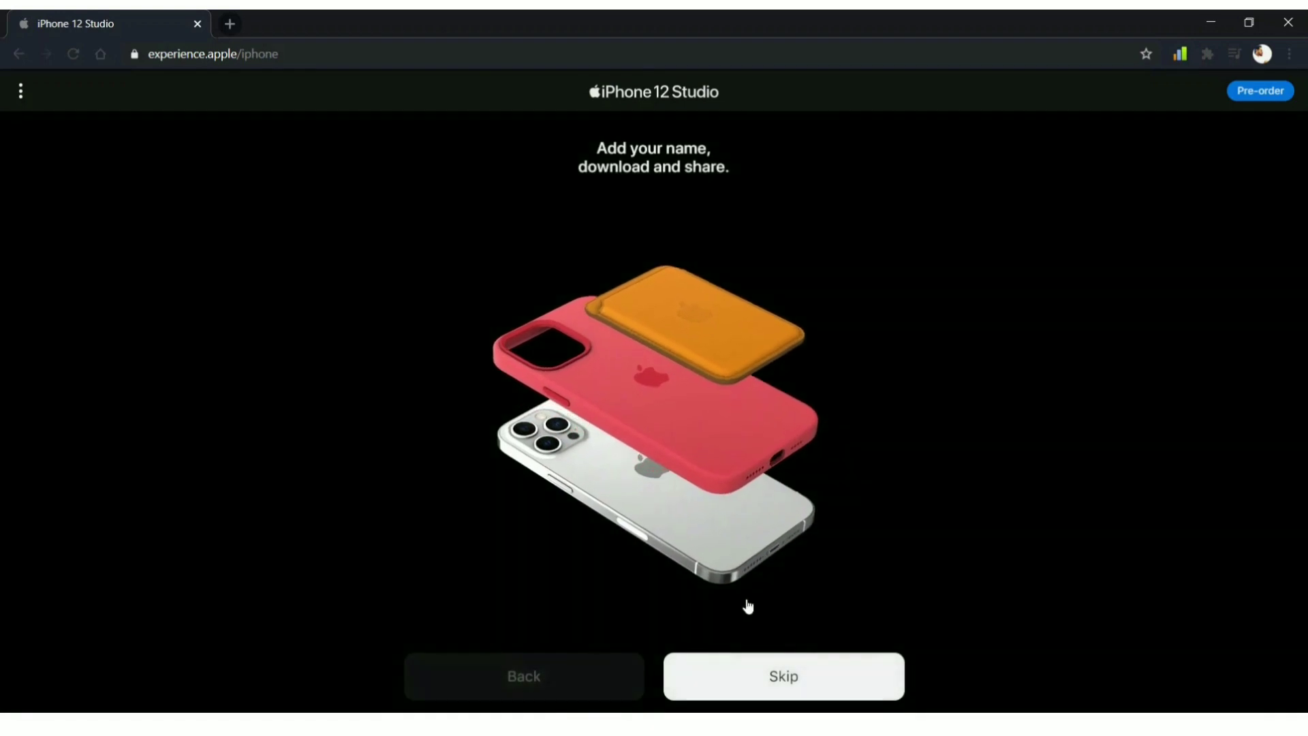
- Name the build 'Waftr.com' and continue to the download step
click(688, 185)
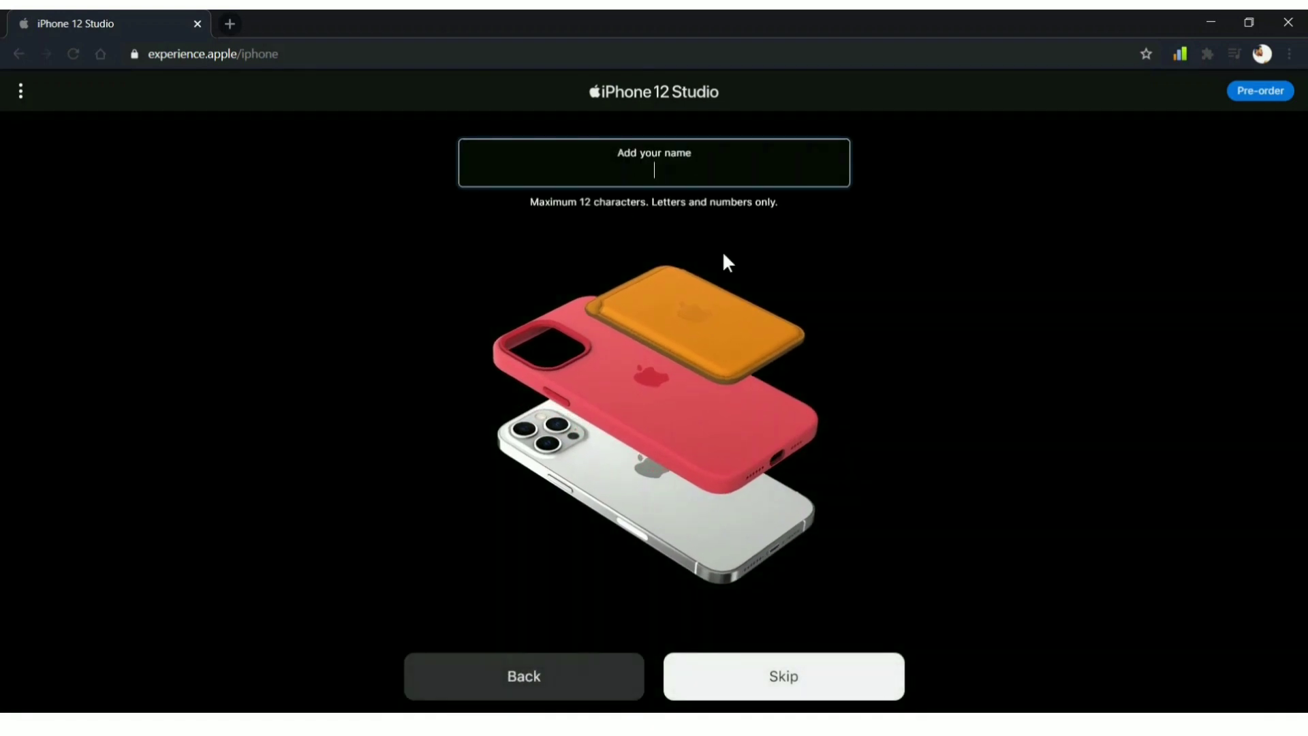
text(Waftr.com)
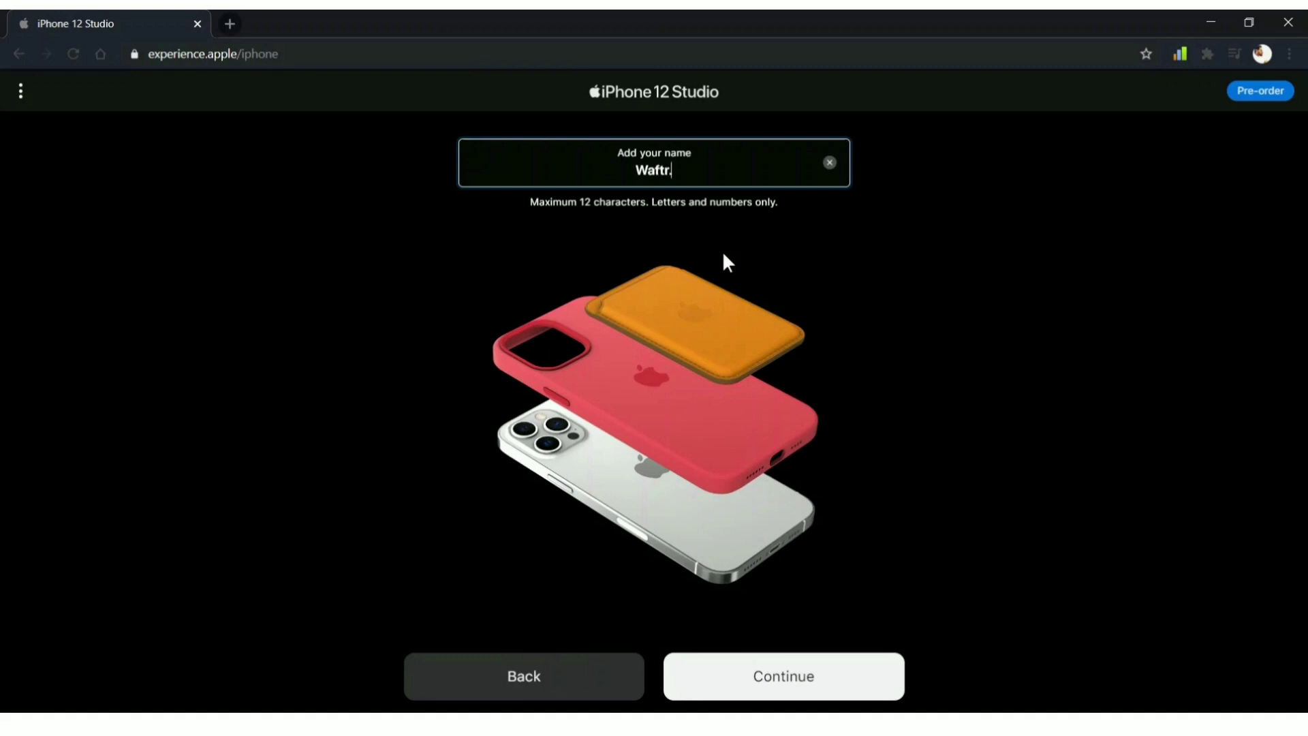
click(781, 660)
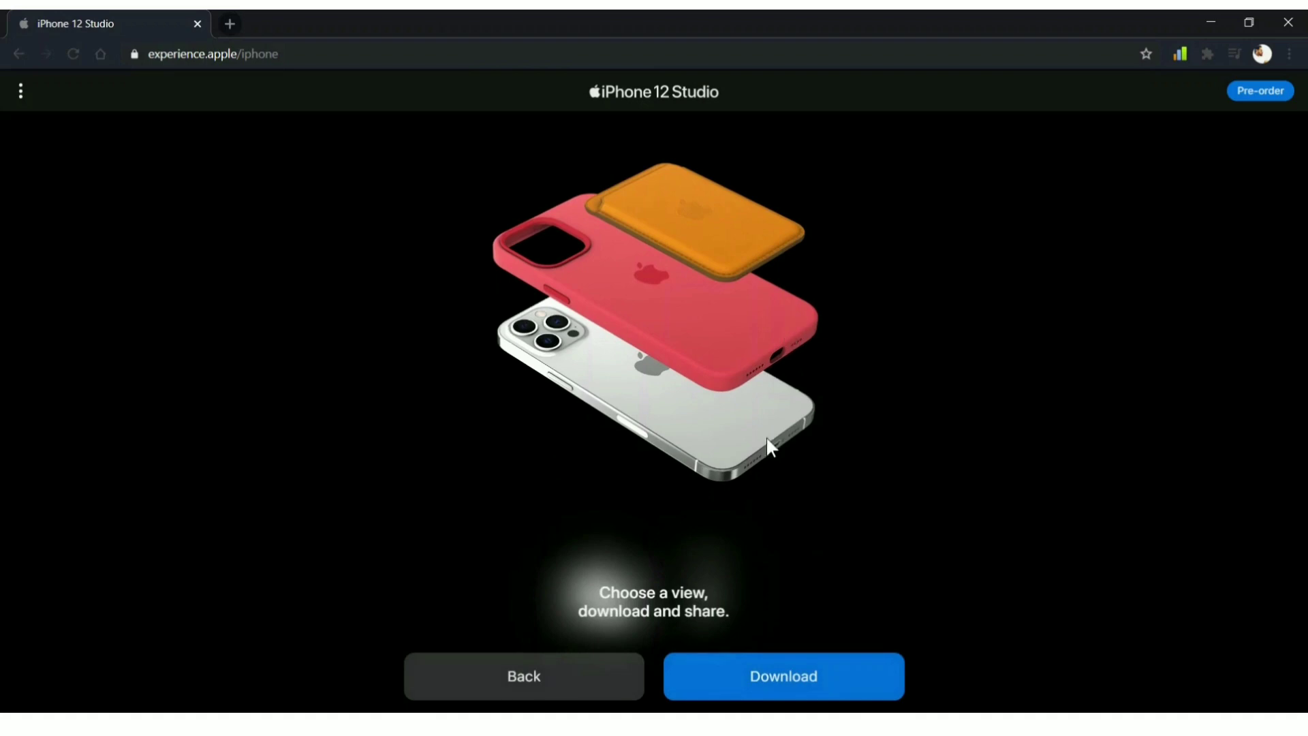
- Pick the Doubled Up view, start the download and accept the download terms
click(699, 596)
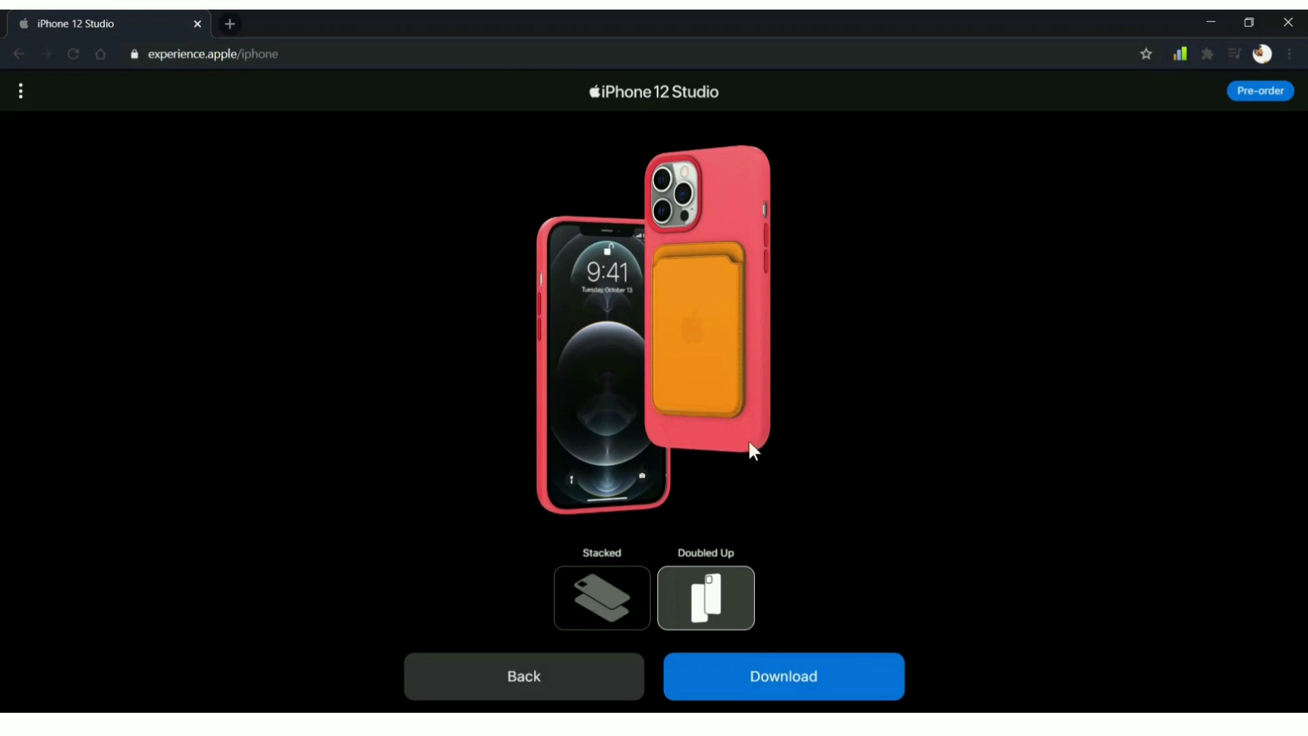
click(794, 674)
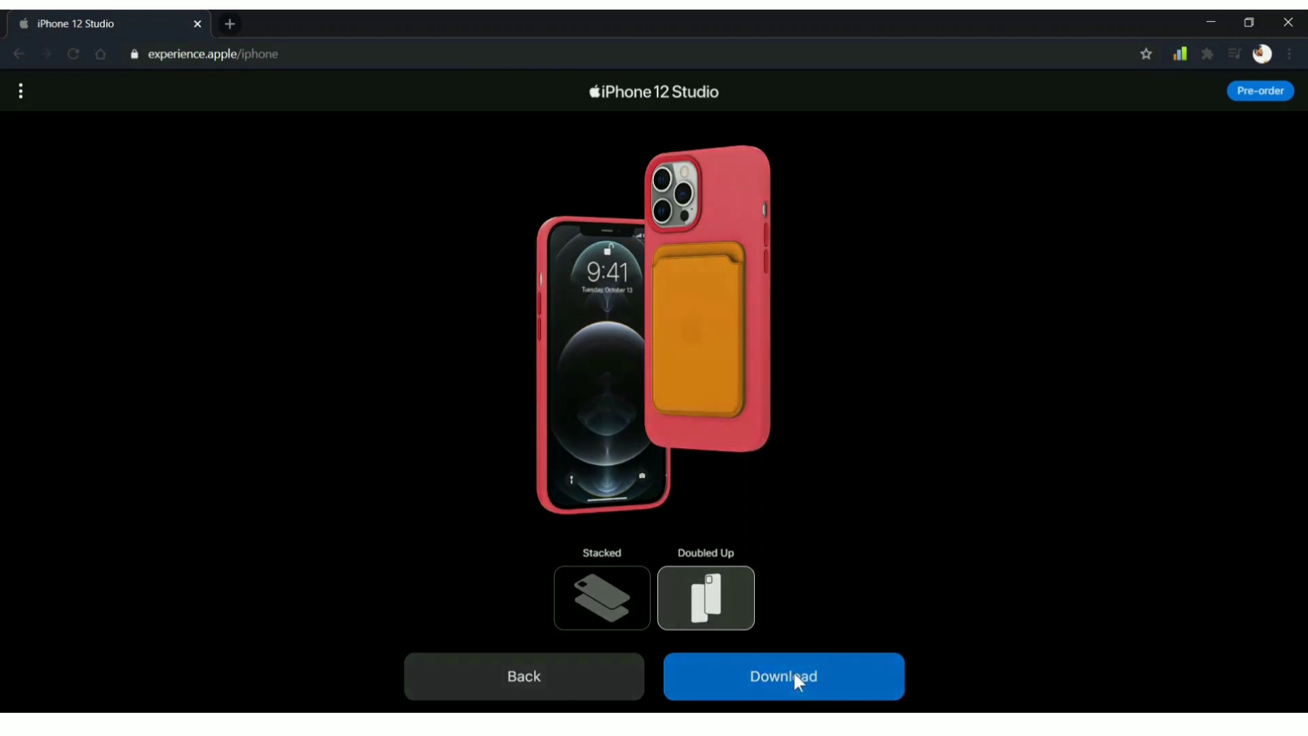
click(713, 672)
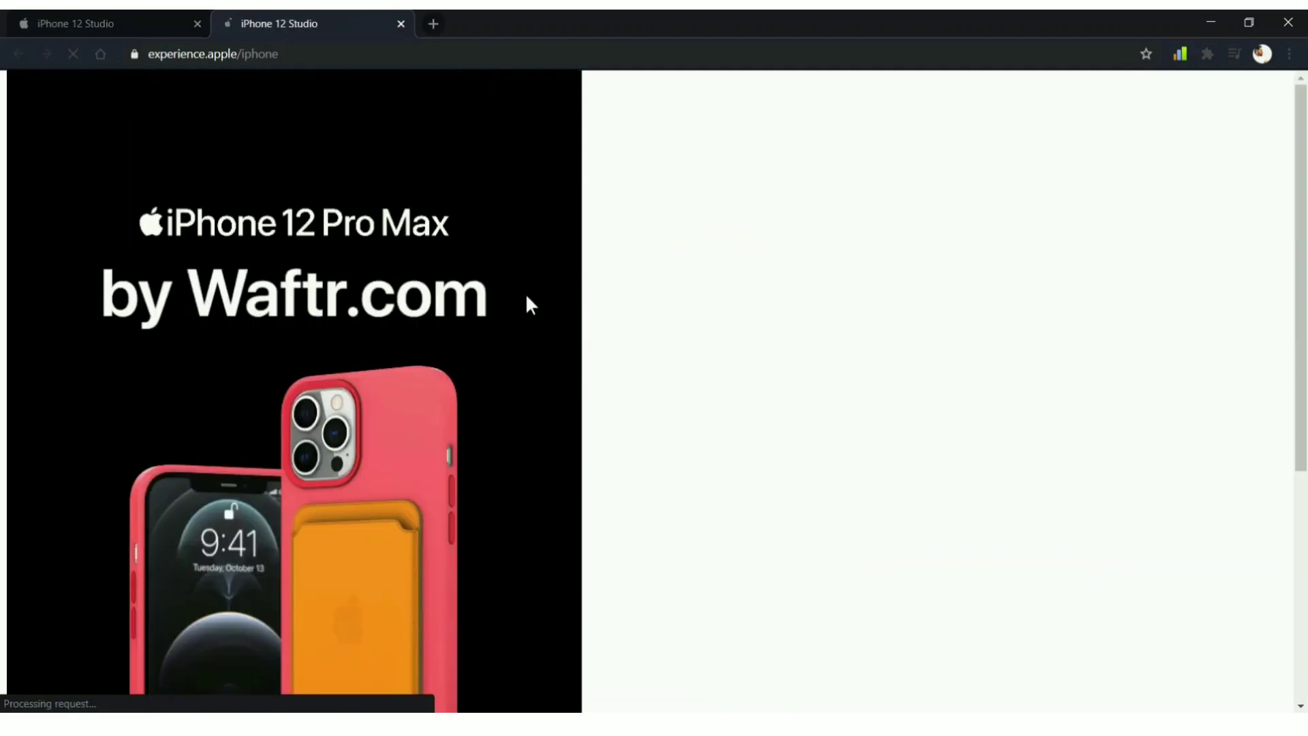
- Save the Doubled Up 'by Waftr.com' image from the new tab with Save image as
scroll(527, 298, down, 1)
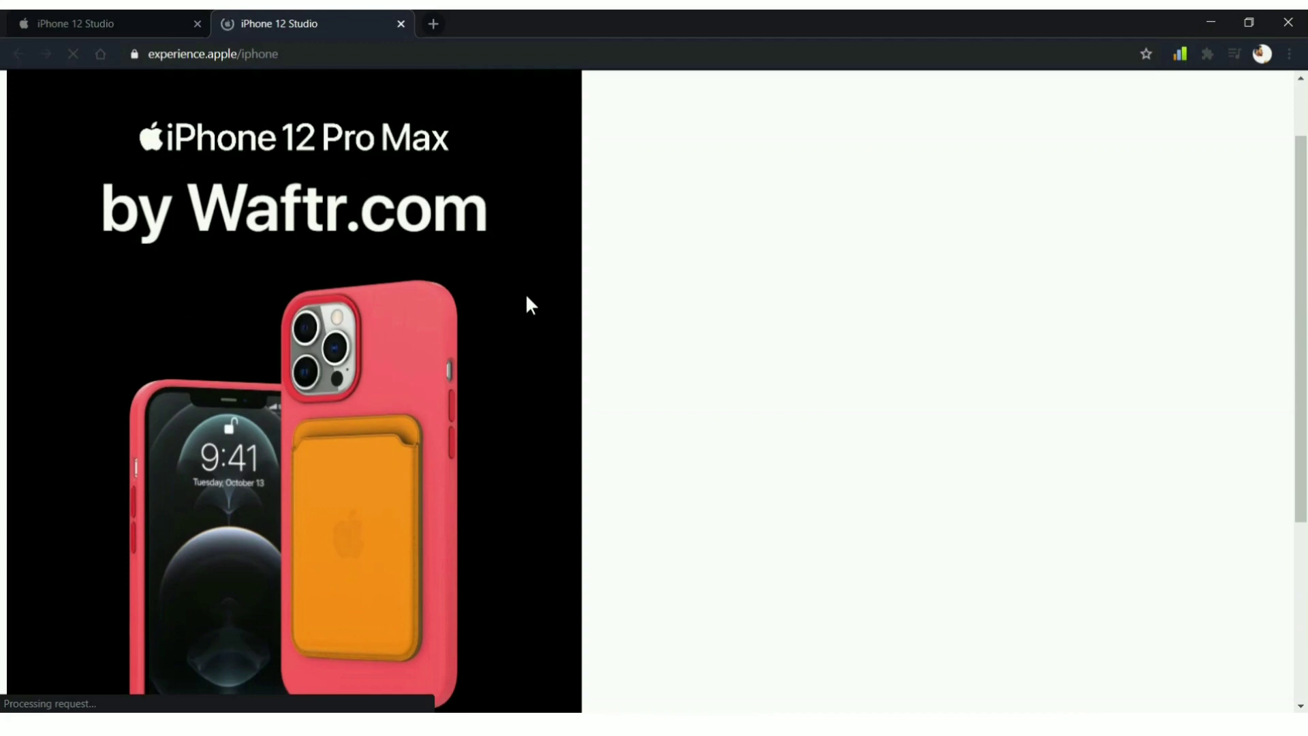
scroll(526, 297, down, 3)
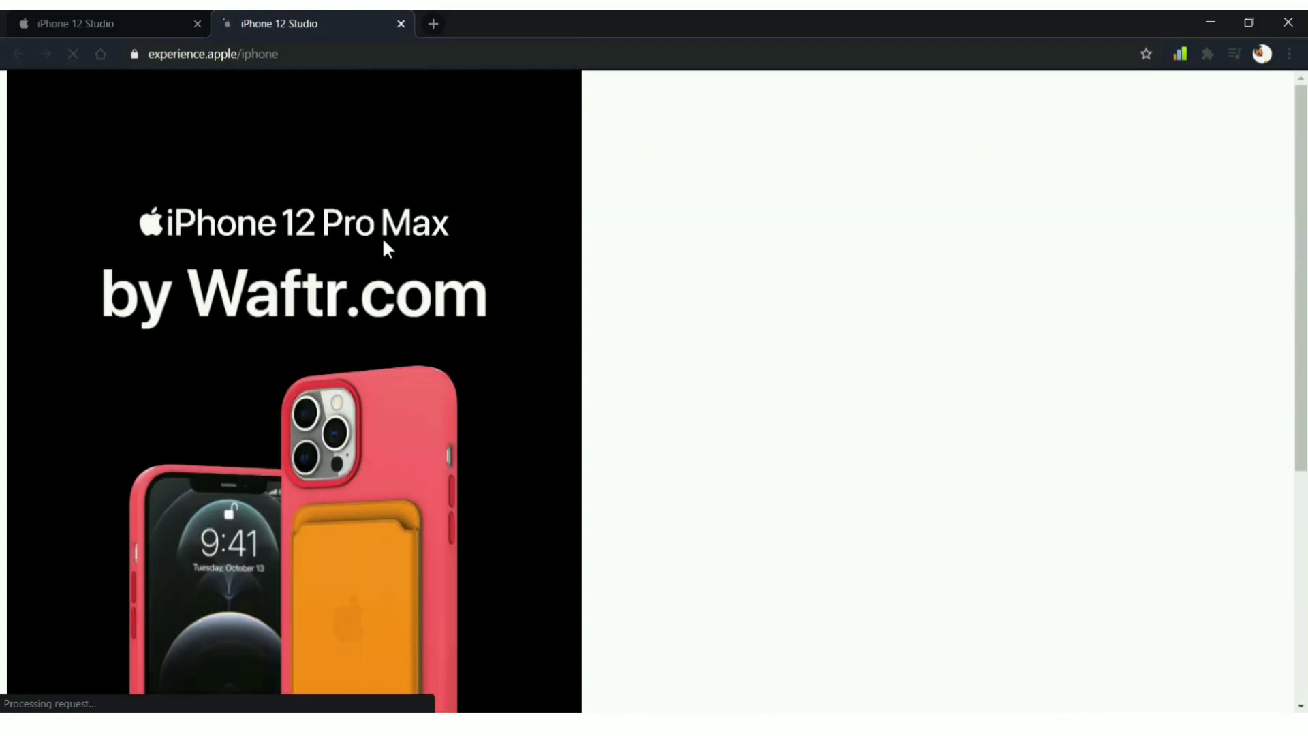
right_click(383, 239)
click(374, 300)
scroll(376, 305, down, 2)
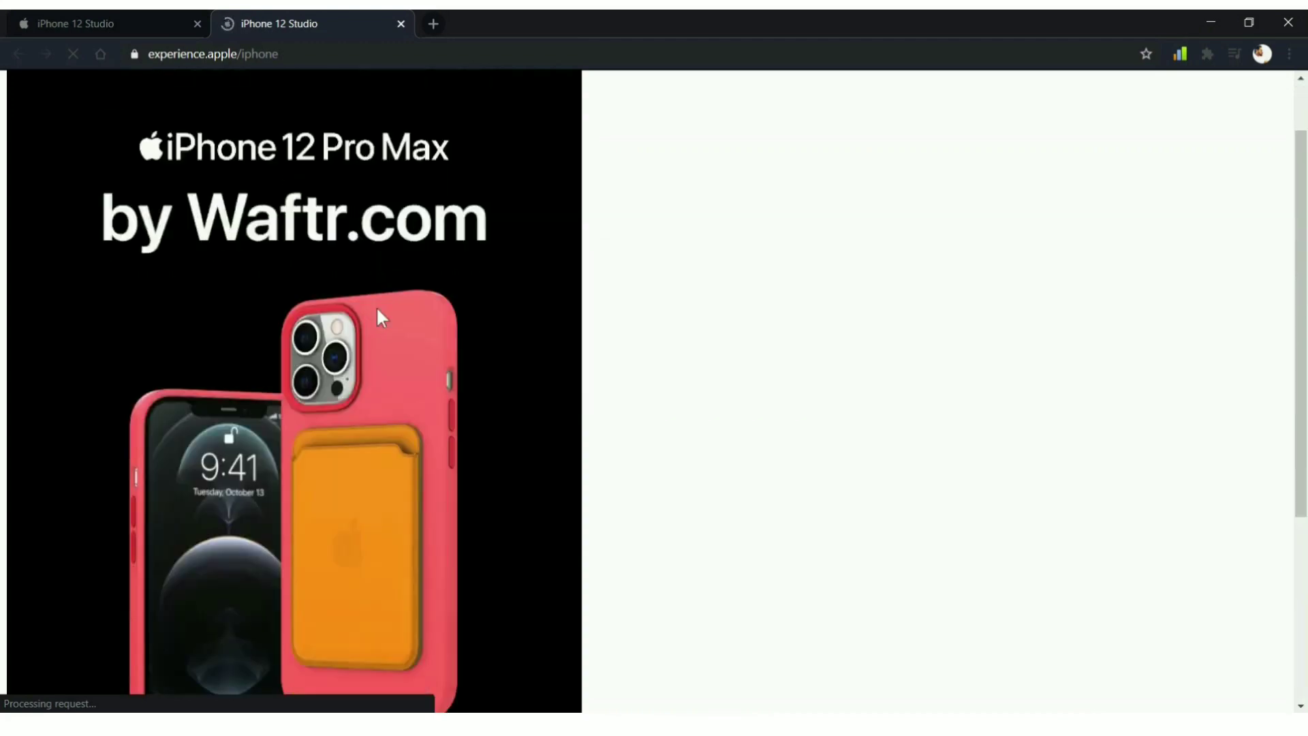
scroll(508, 316, down, 2)
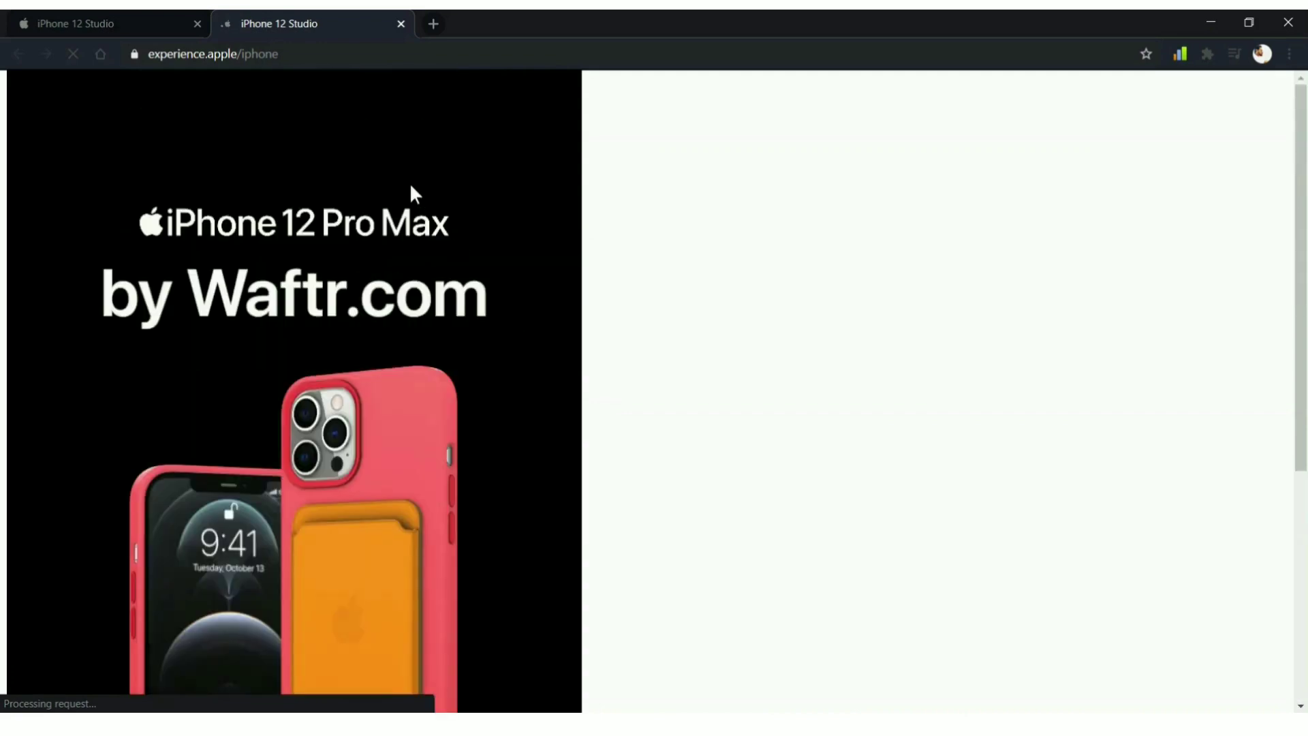
right_click(411, 185)
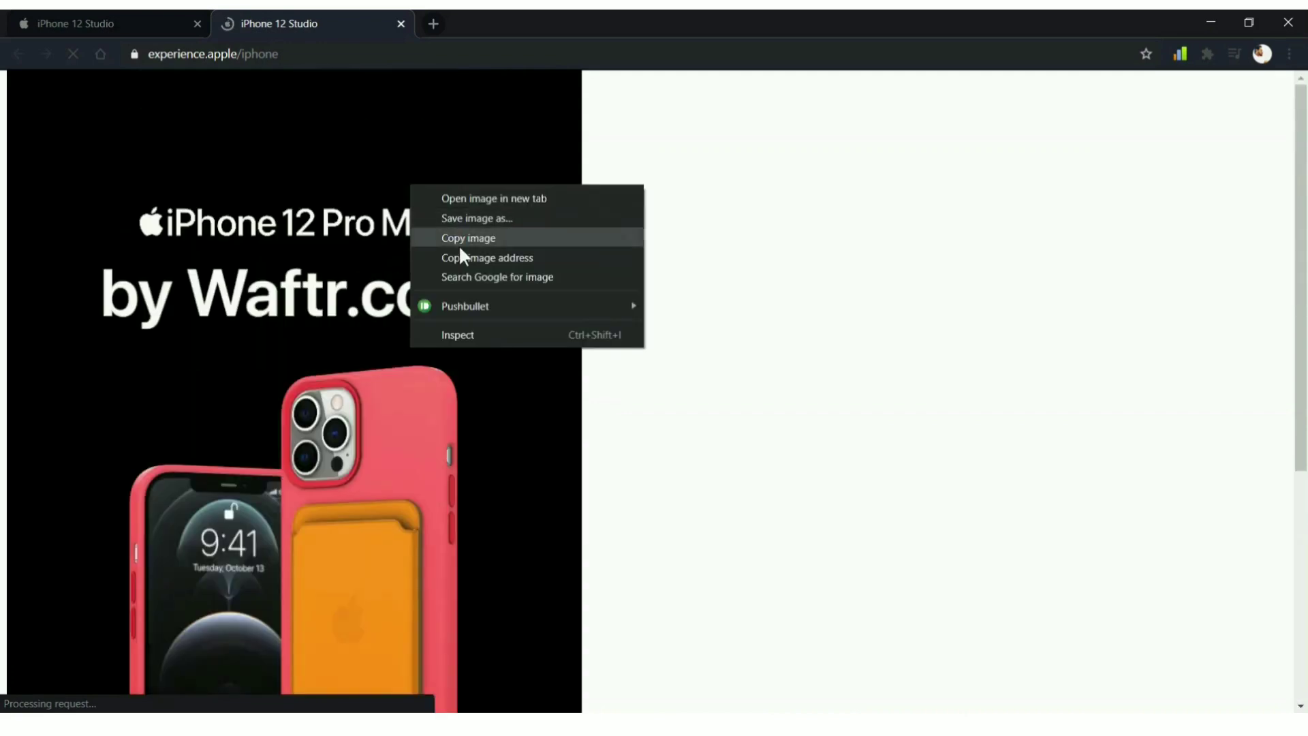
click(549, 219)
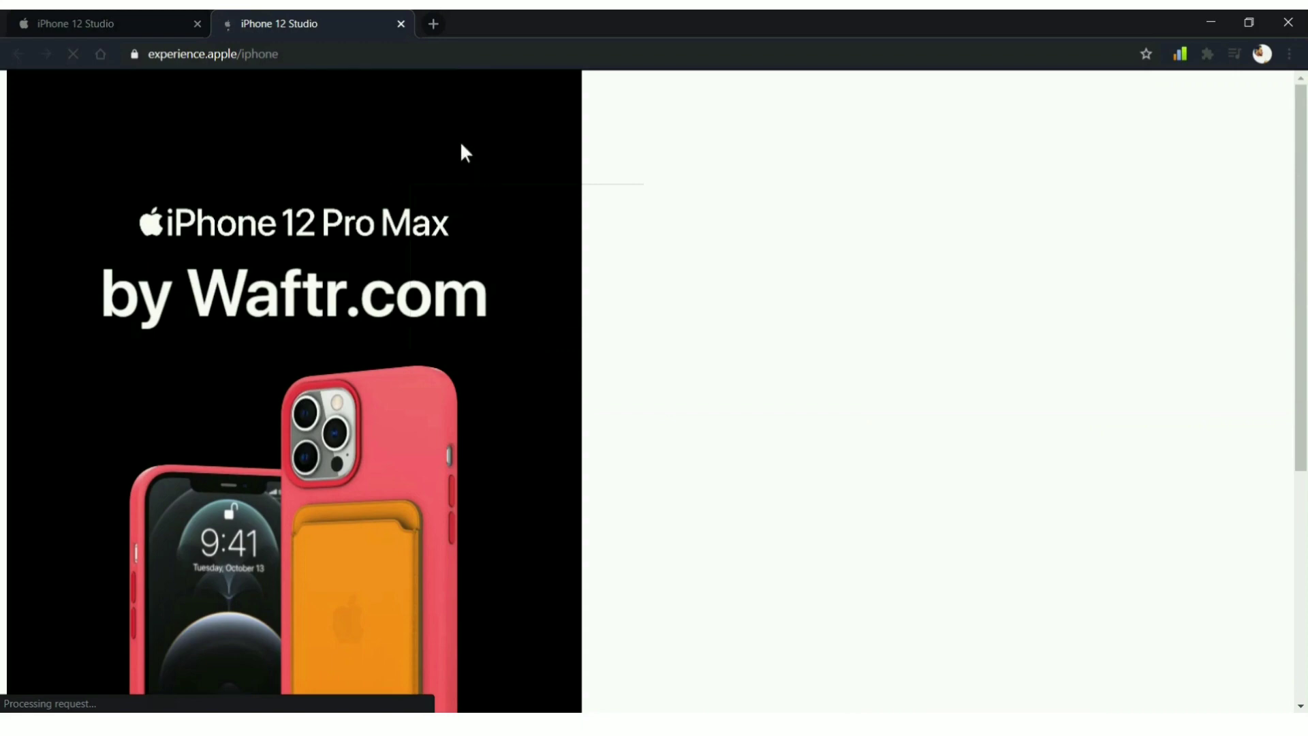